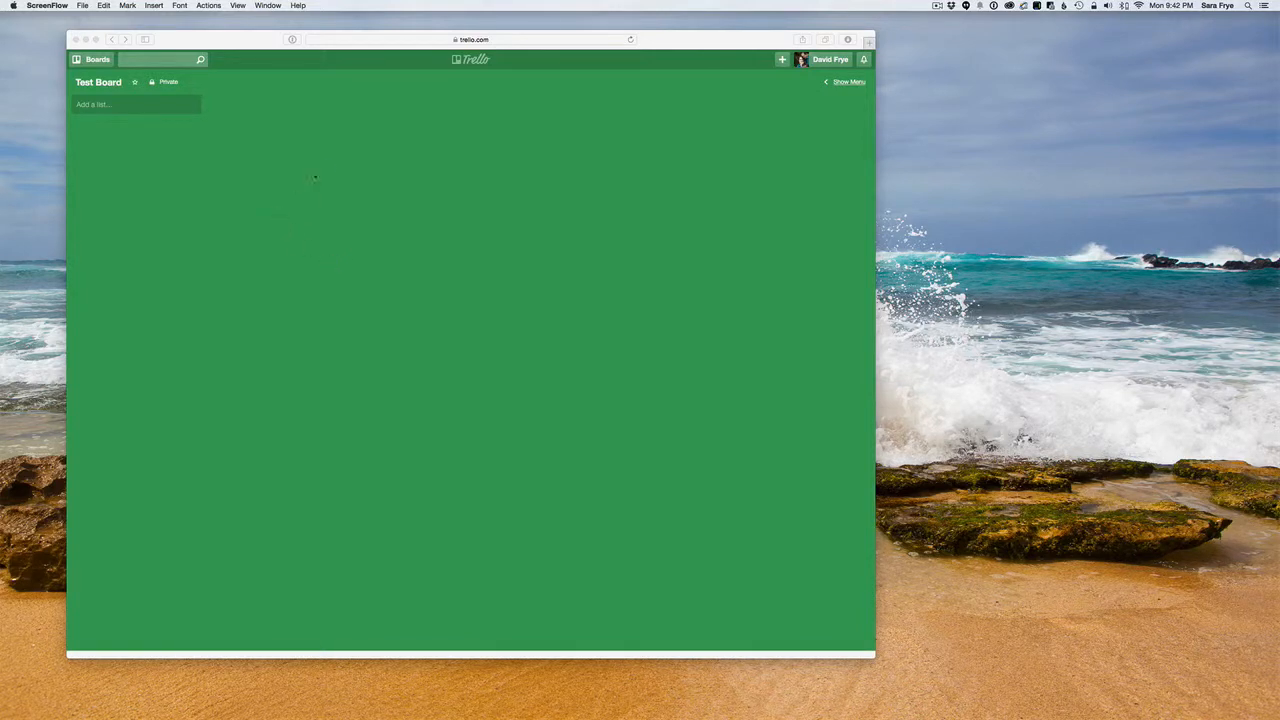
left_click(357, 197)
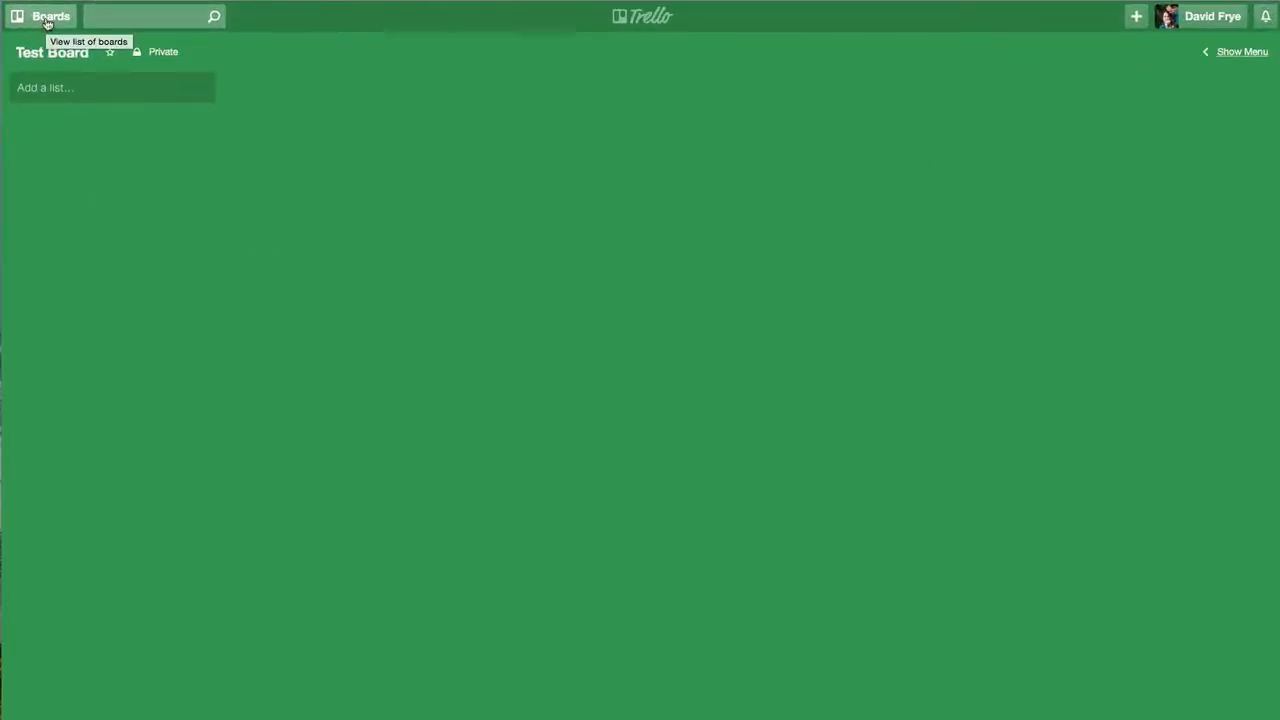
left_click(96, 60)
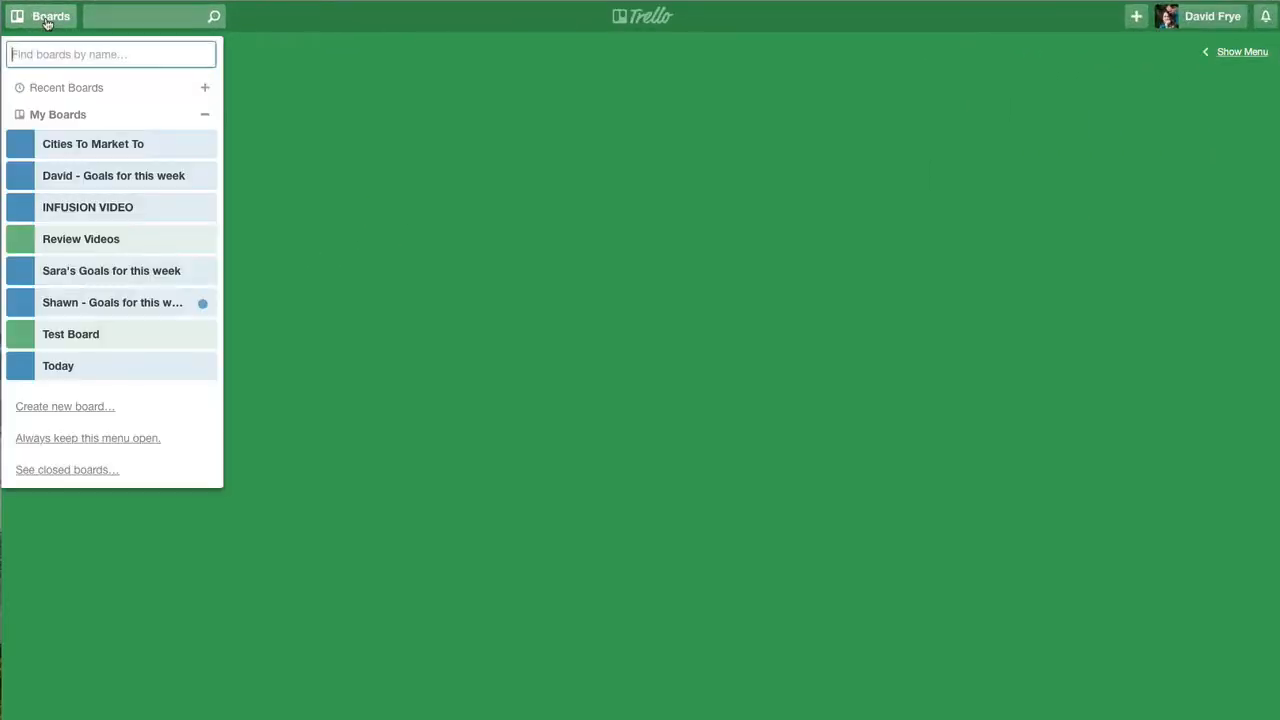
left_click(65, 408)
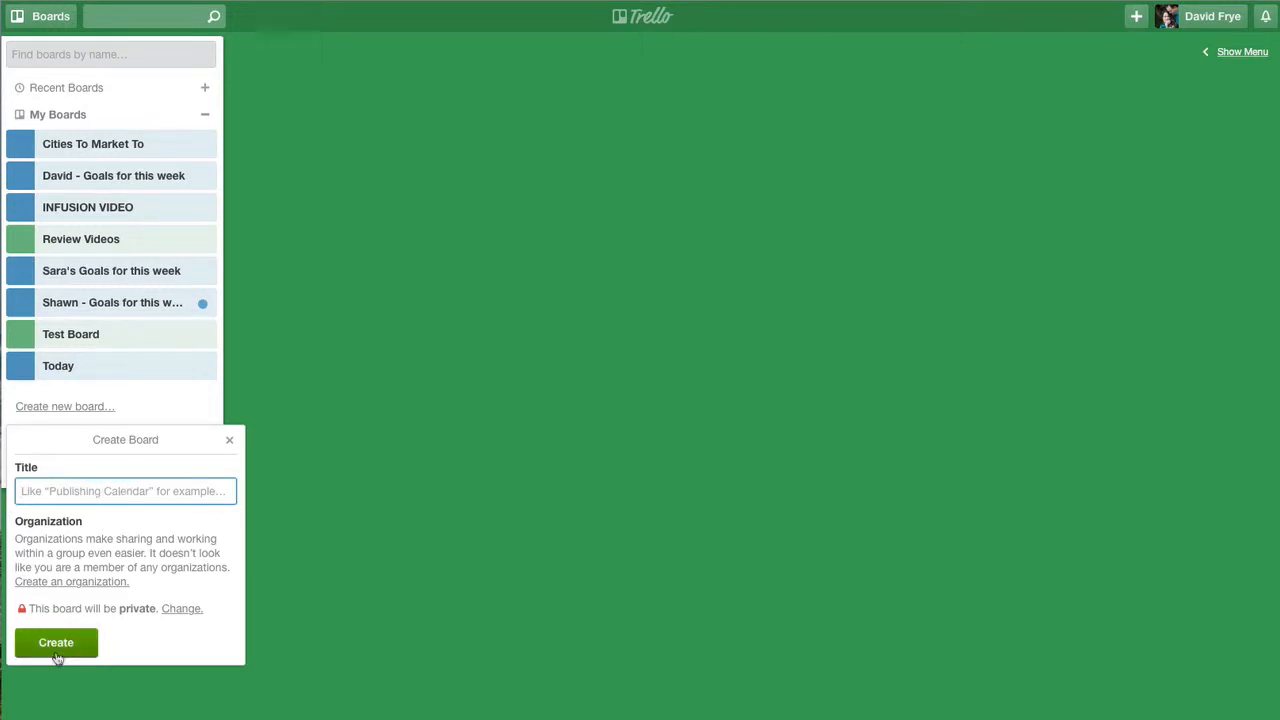
left_click(231, 441)
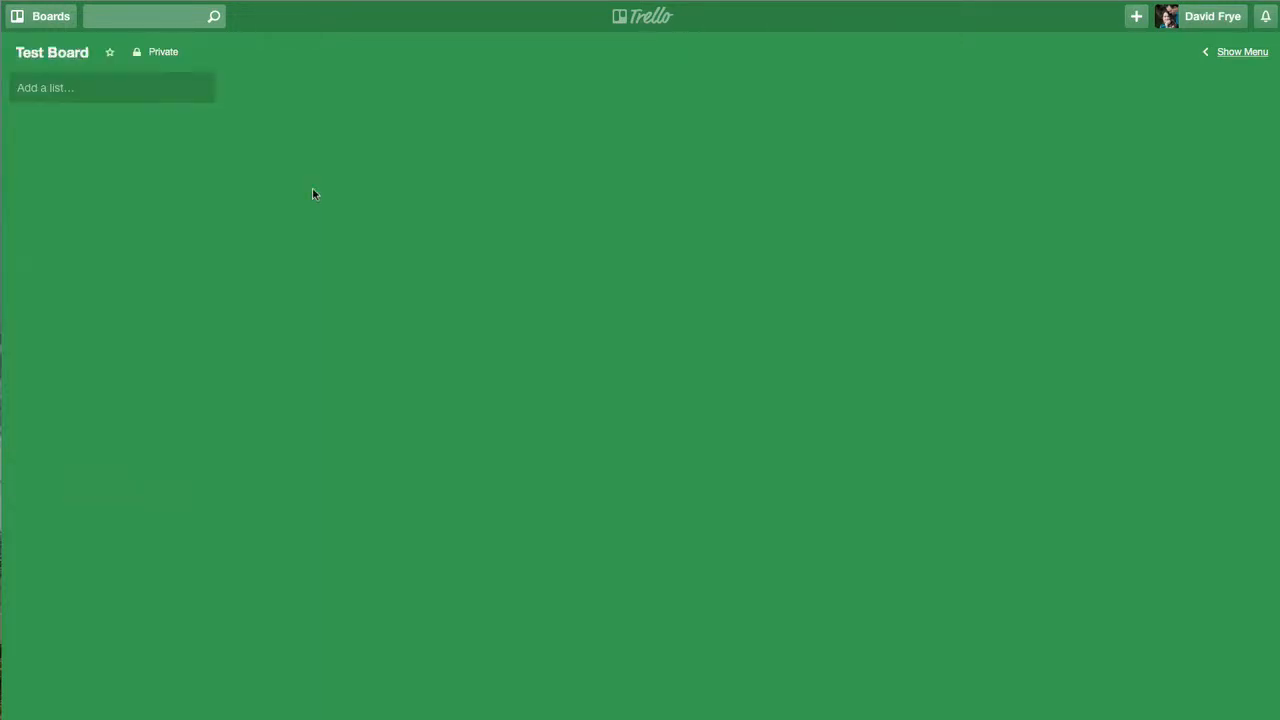
left_click(50, 53)
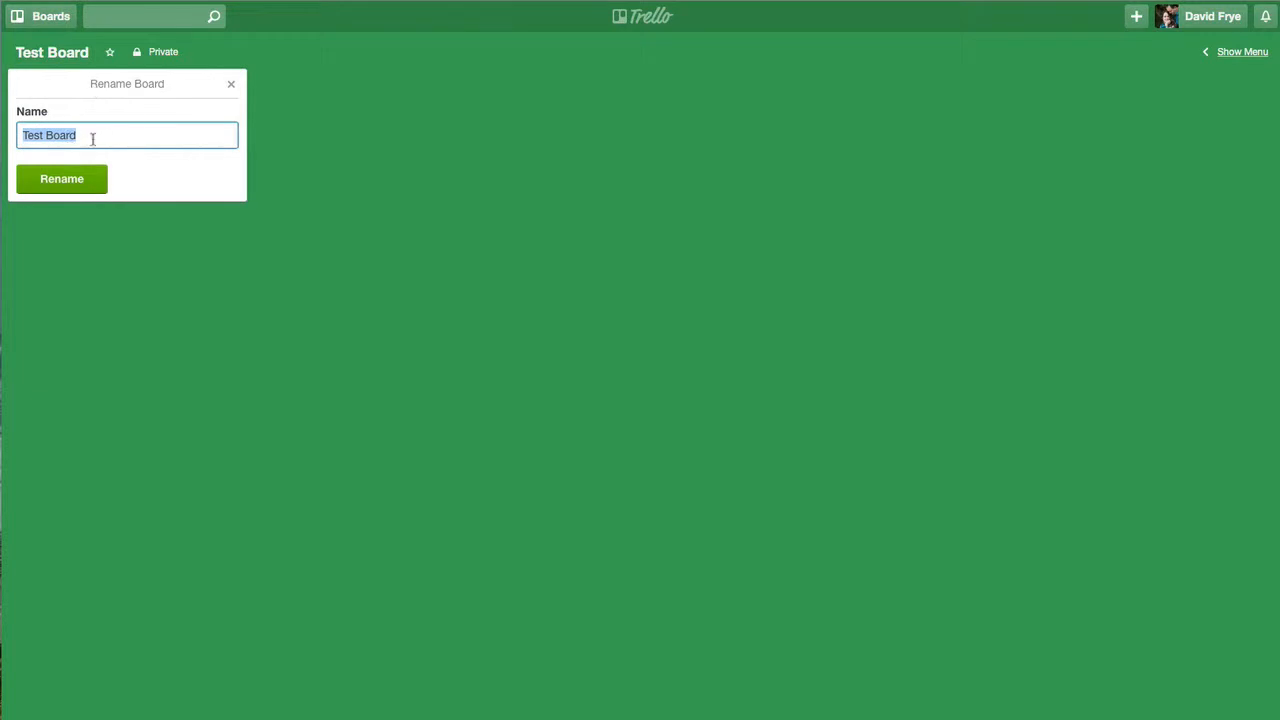
left_click(229, 89)
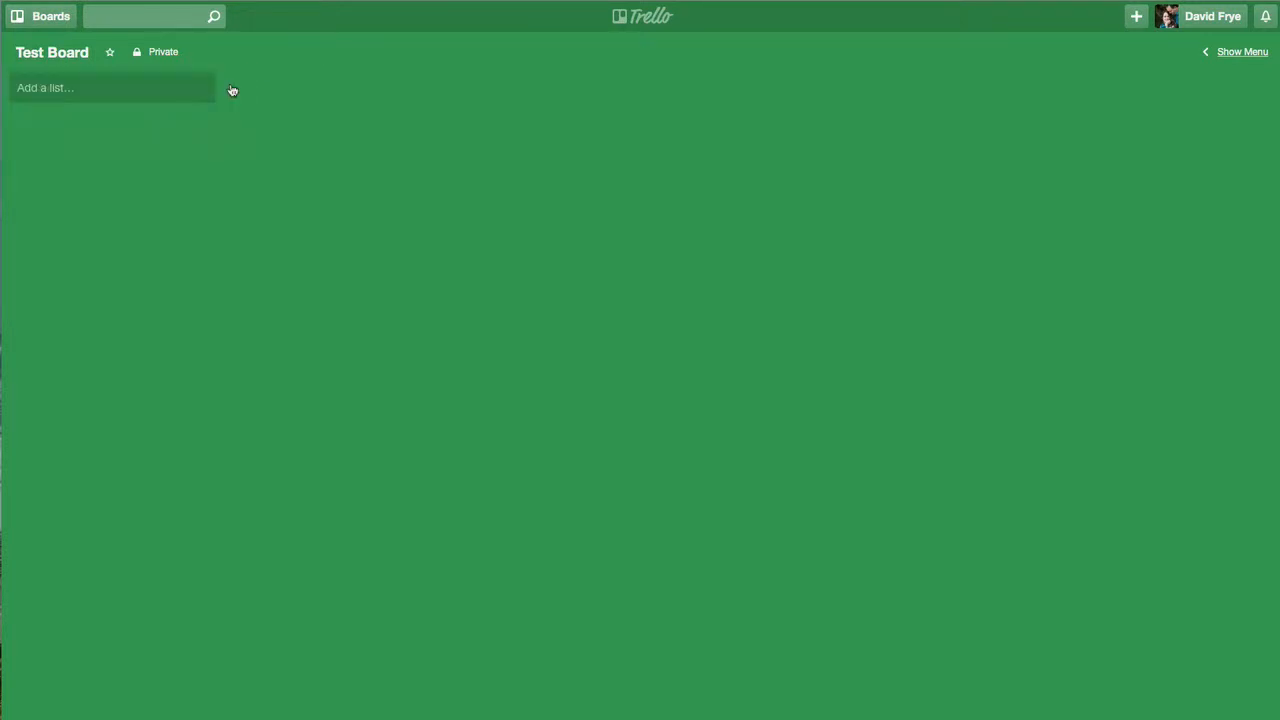
Add three lists to the board named "To Do List", "Working On..." and "Done!".
left_click(63, 92)
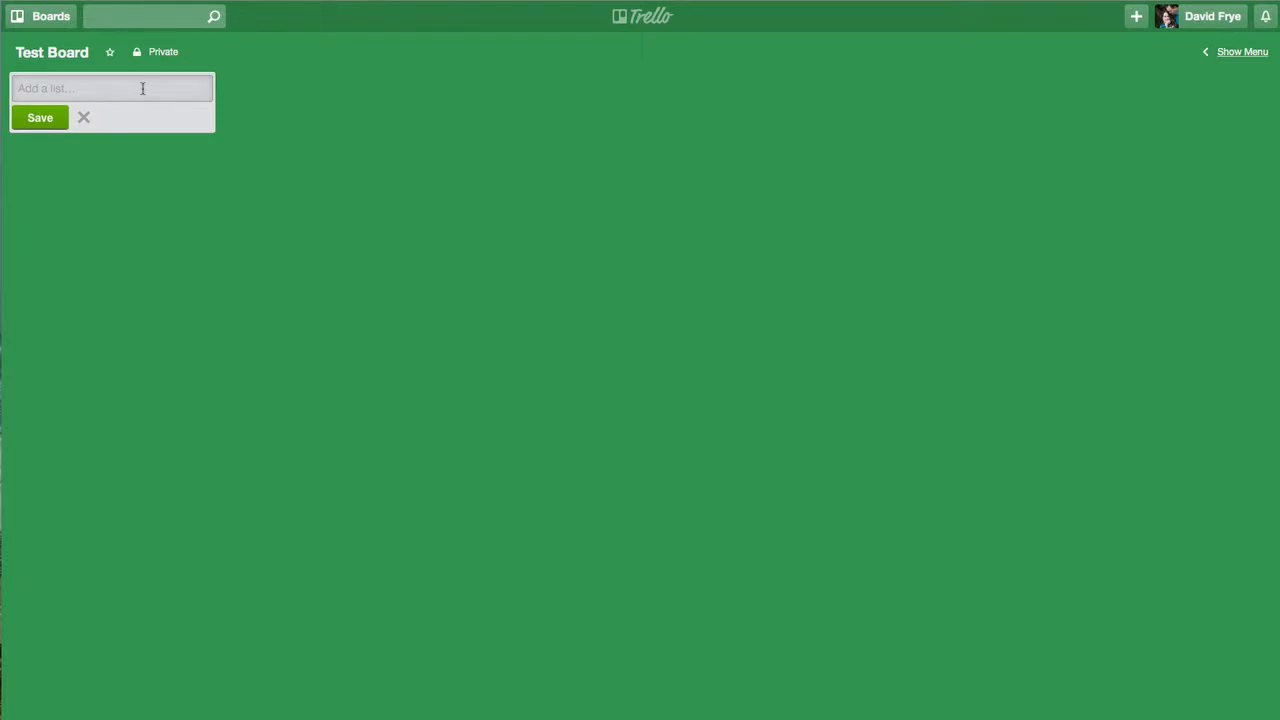
type("To Do List")
left_click(60, 124)
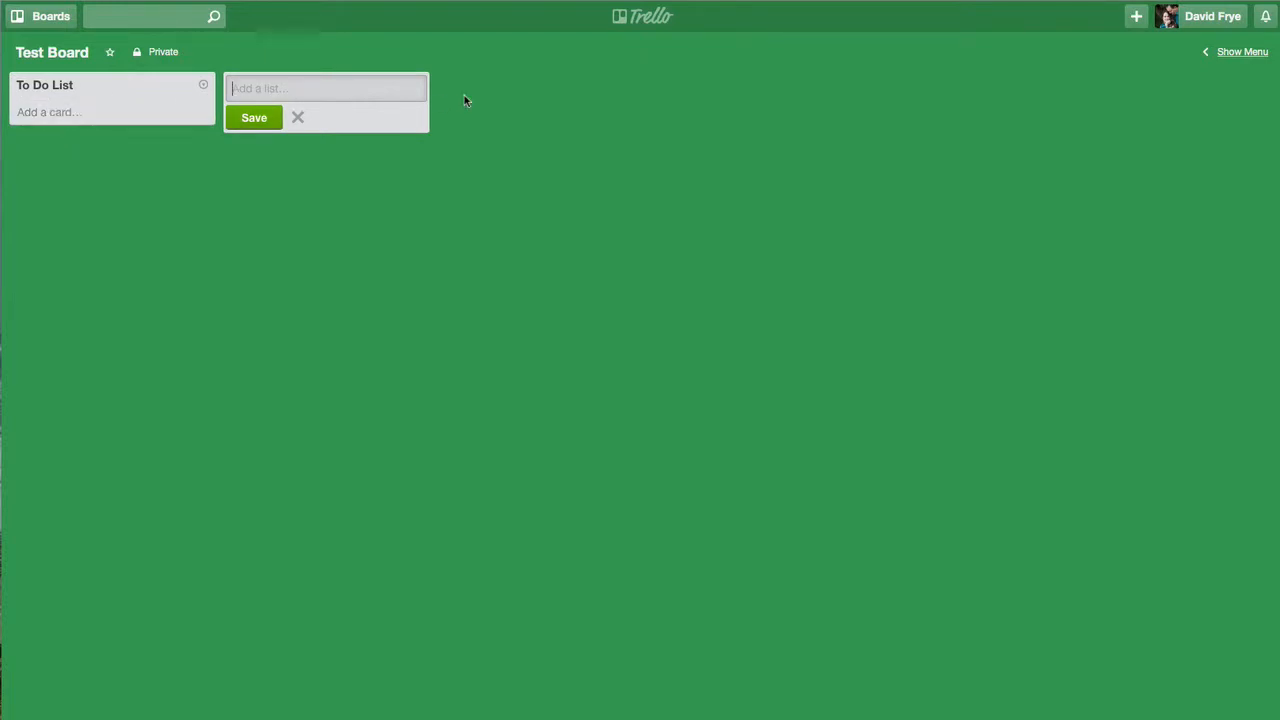
type("Working On...")
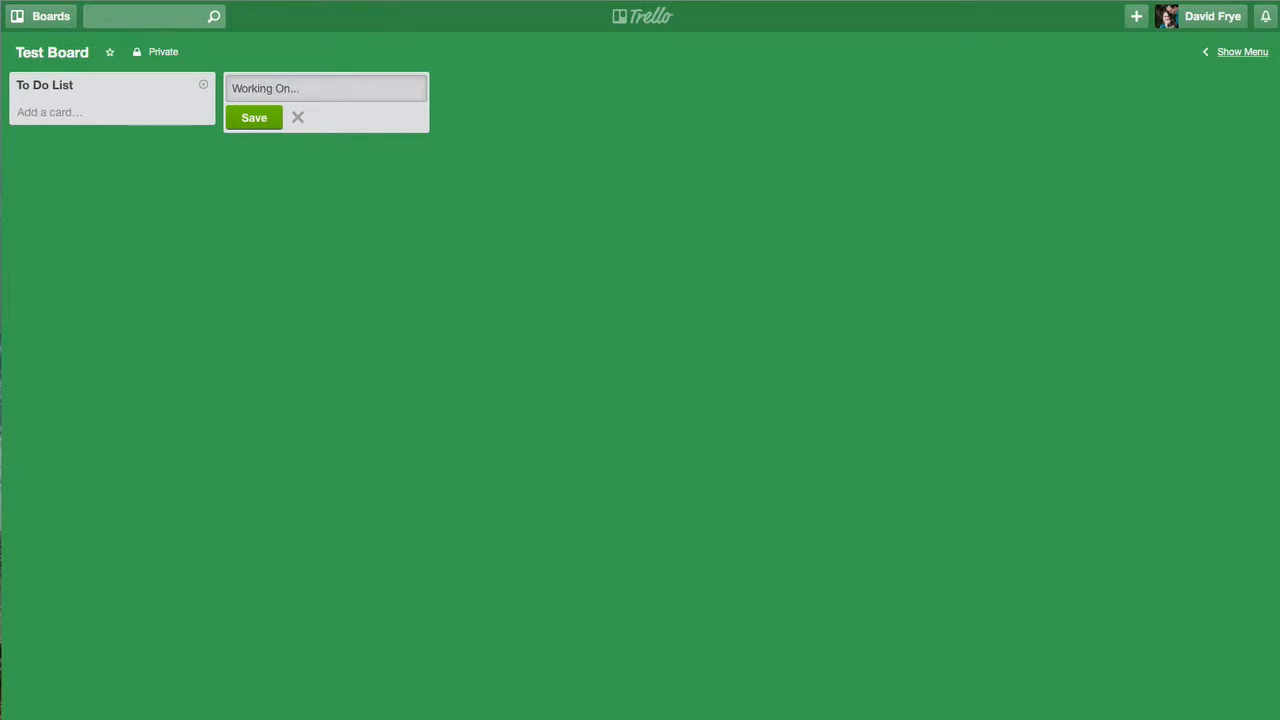
left_click(244, 119)
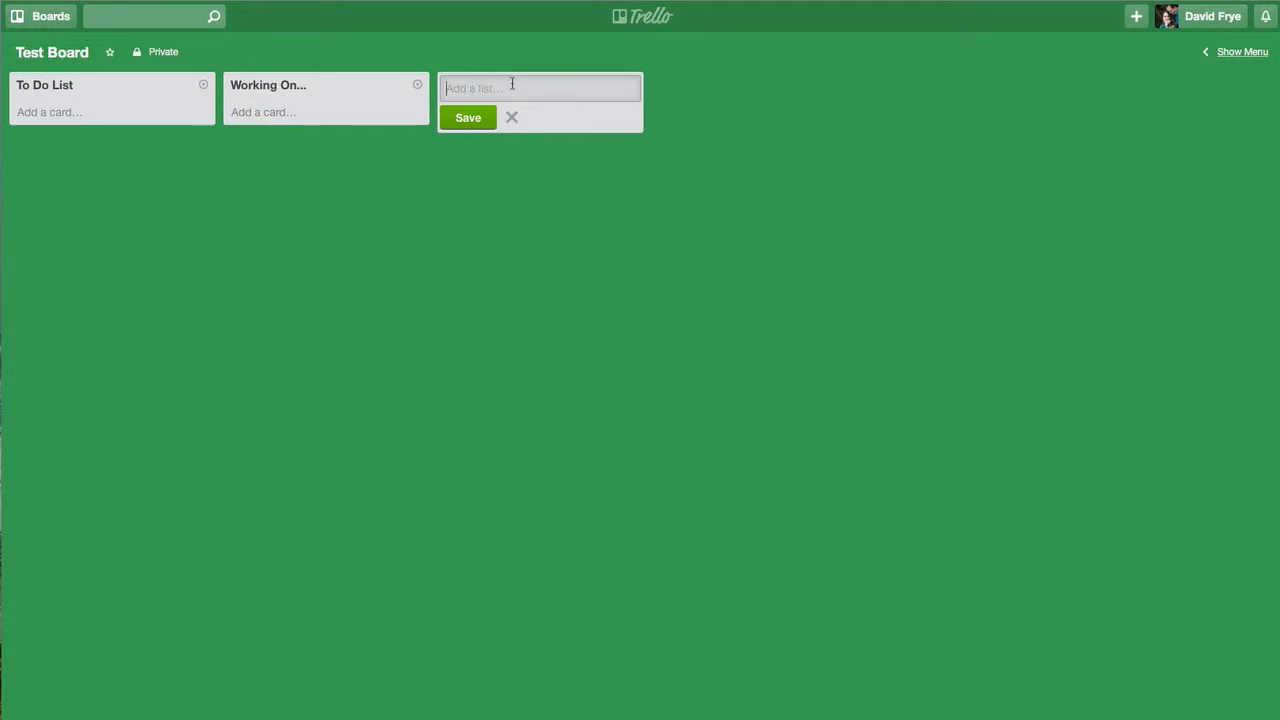
type("Done!")
key("Return")
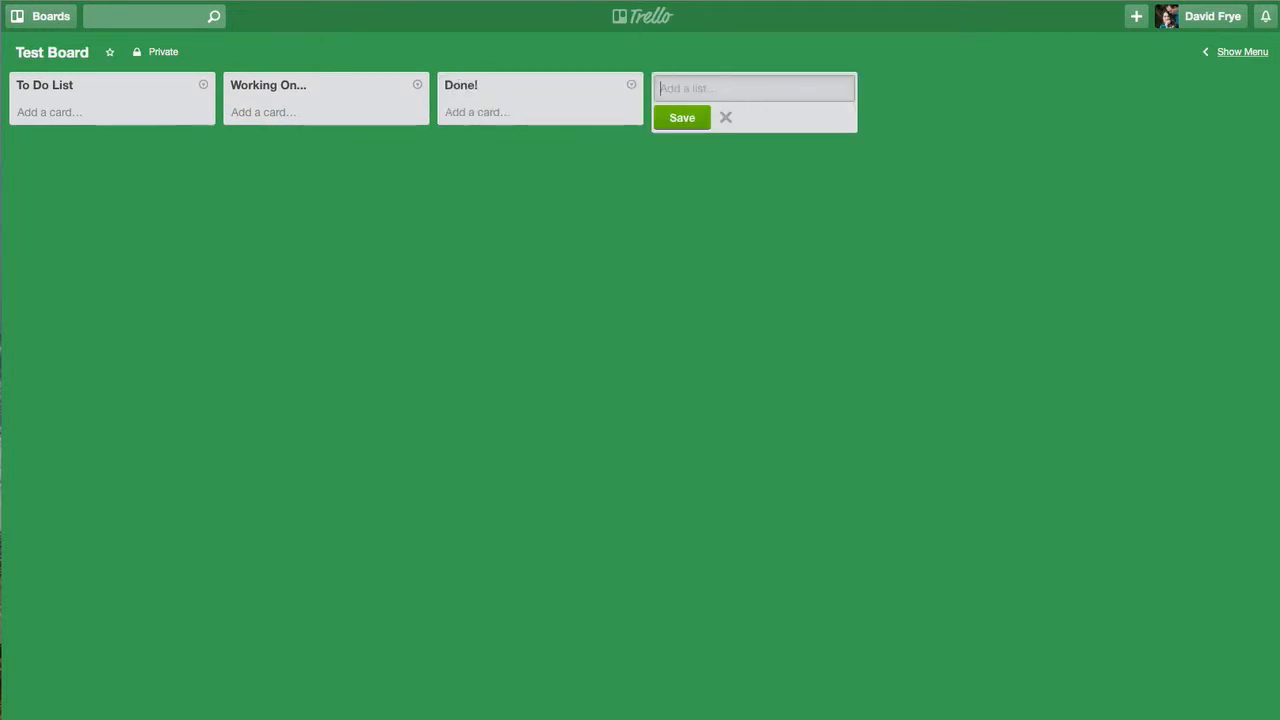
left_click(779, 203)
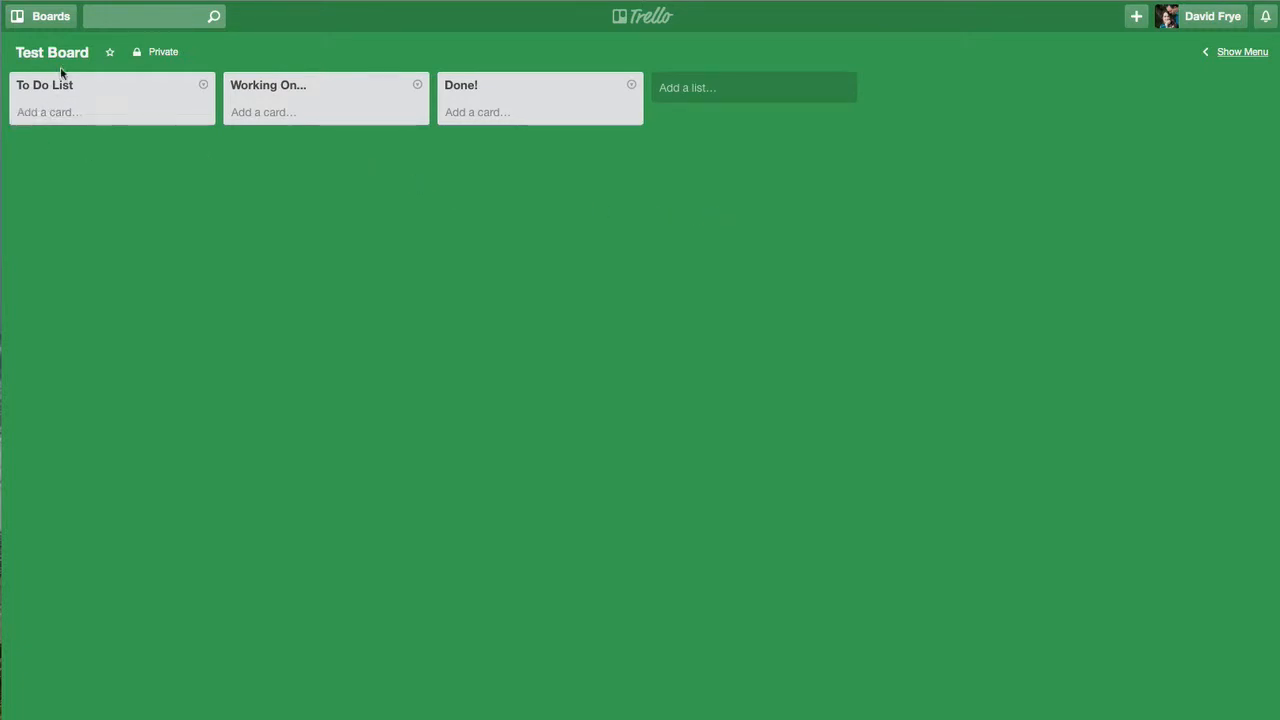
Add a card to To Do List for emailing the customer his invoice.
left_click(45, 116)
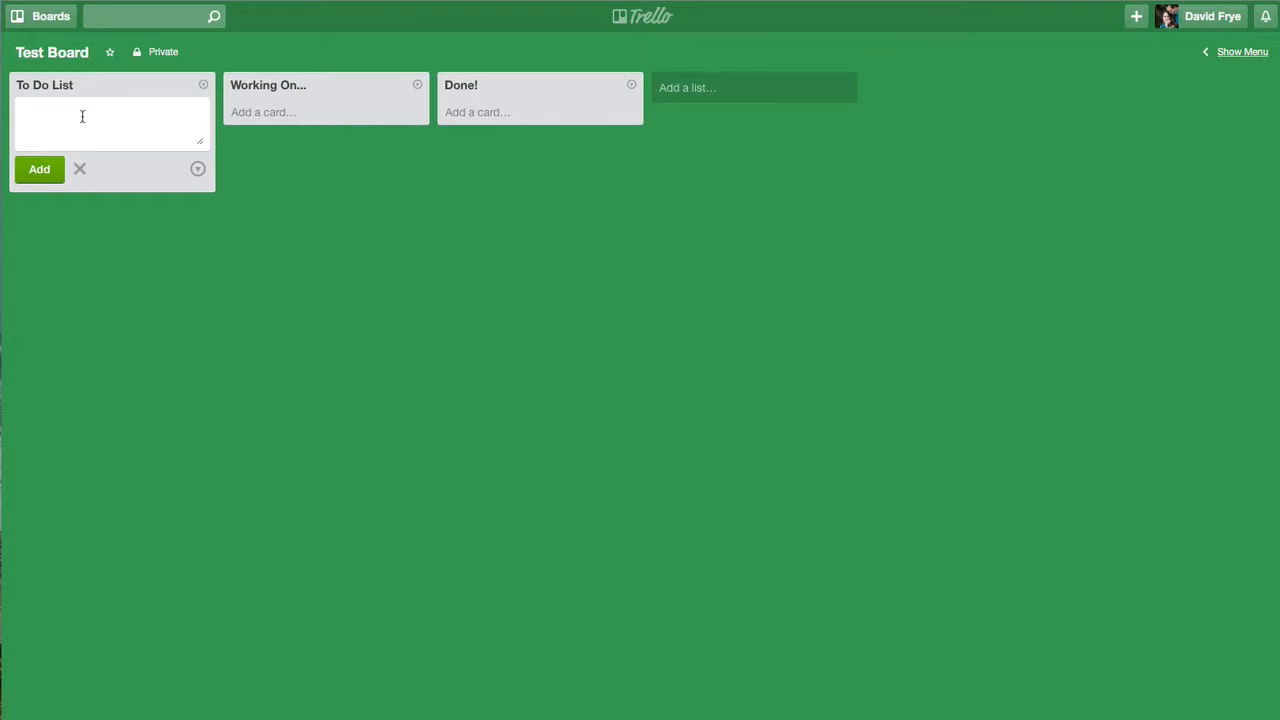
type("Email Joe His Invoice")
left_click(40, 171)
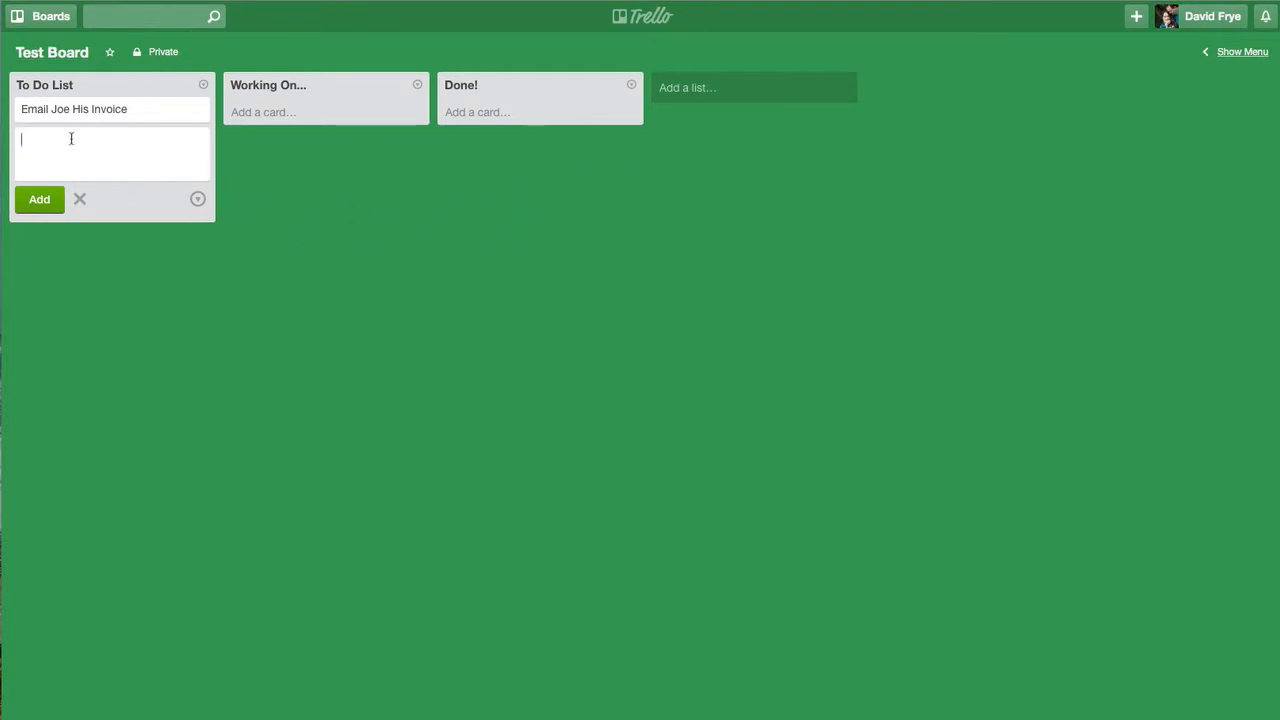
Add a second card titled "Start work on ABC Website" to To Do List.
type("St")
key("BackSpace")
type("Wo")
key("BackSpace")
key("BackSpace")
type("Start work on ABC Wes")
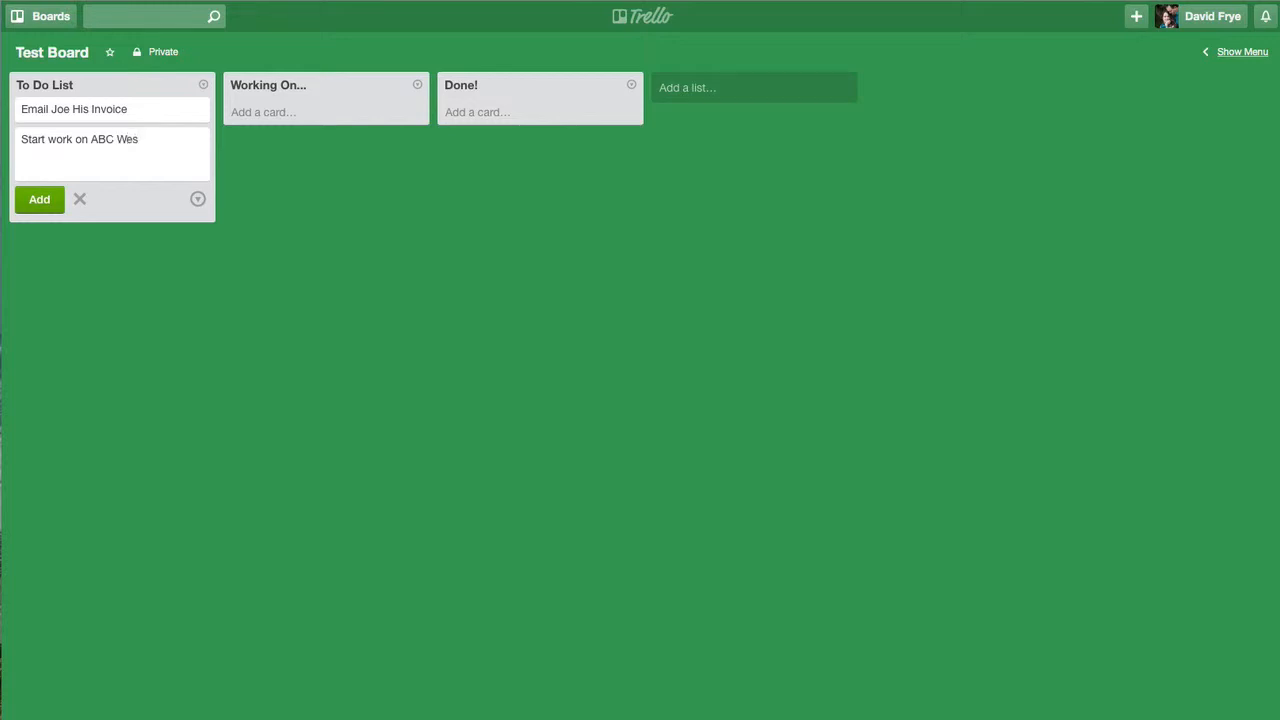
key("BackSpace")
type("bsite")
left_click(39, 199)
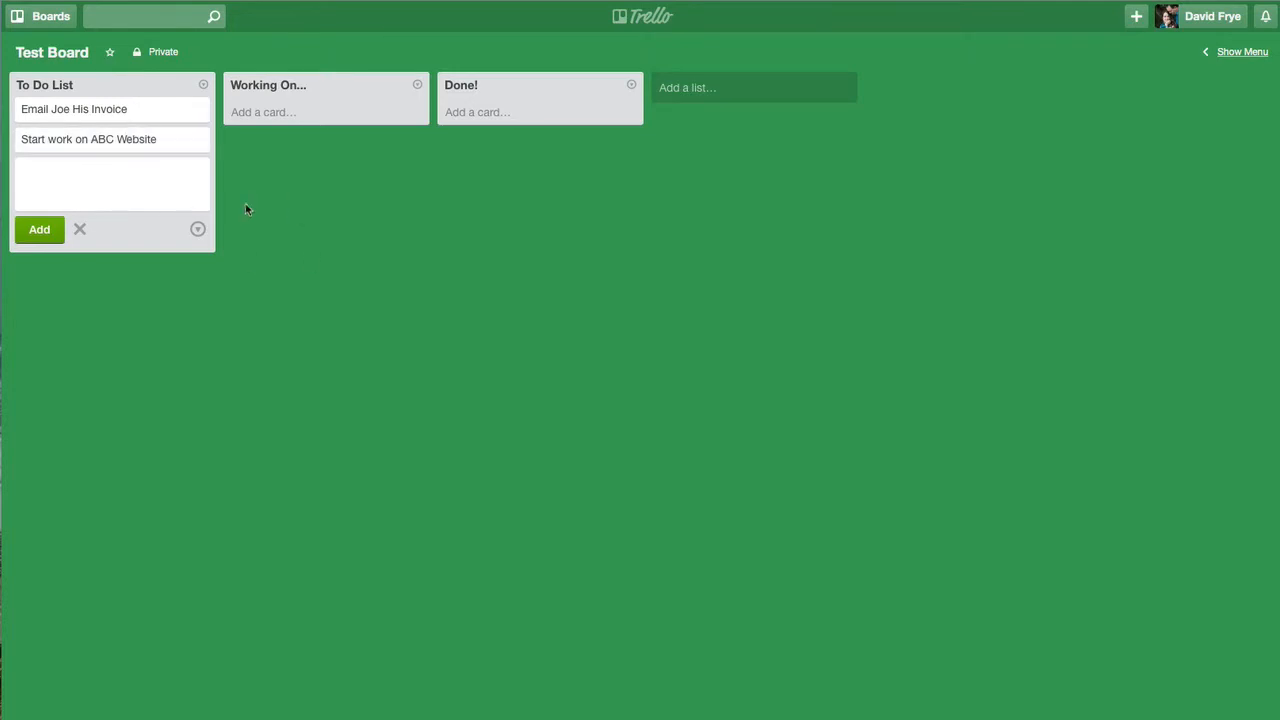
left_click(1247, 51)
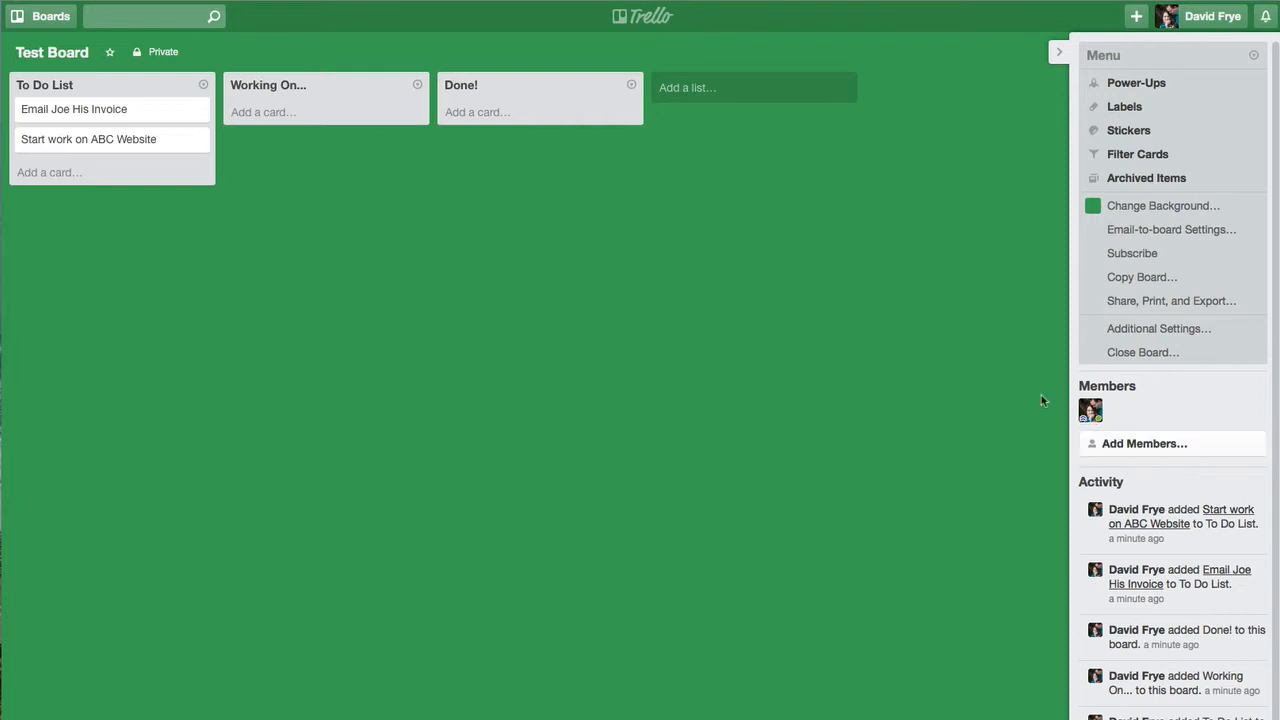
left_click(1147, 446)
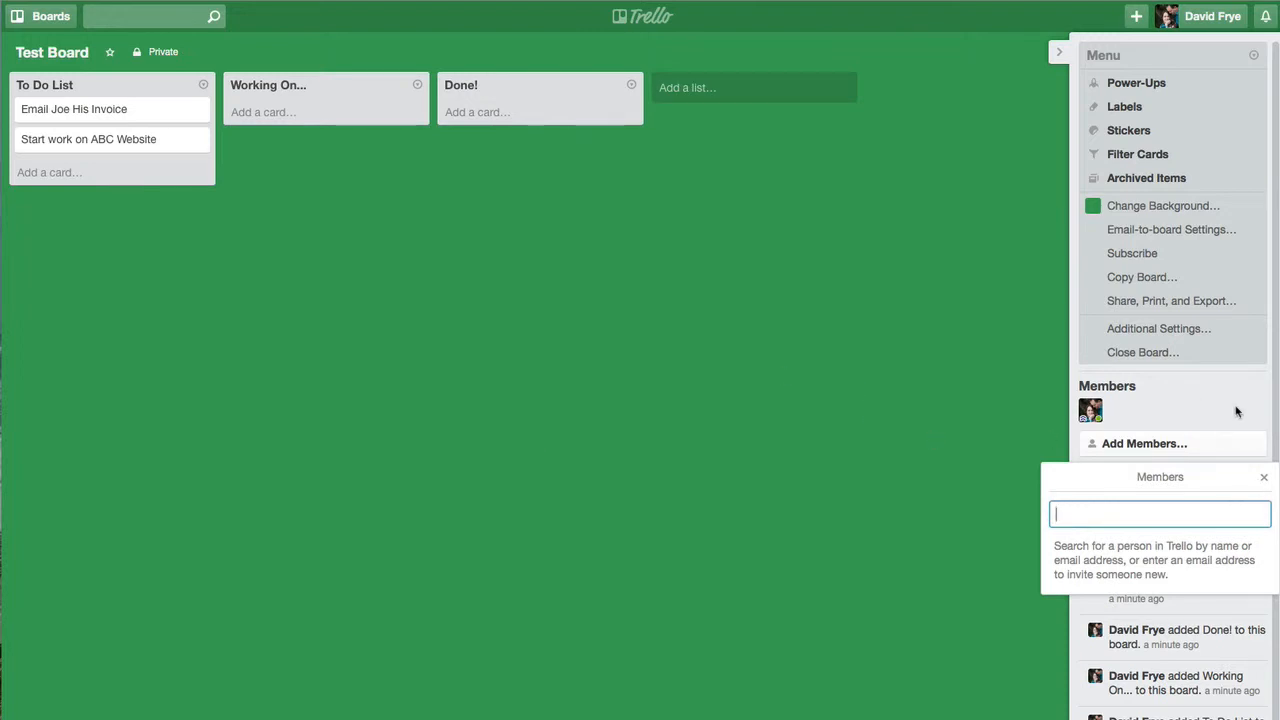
left_click(1260, 473)
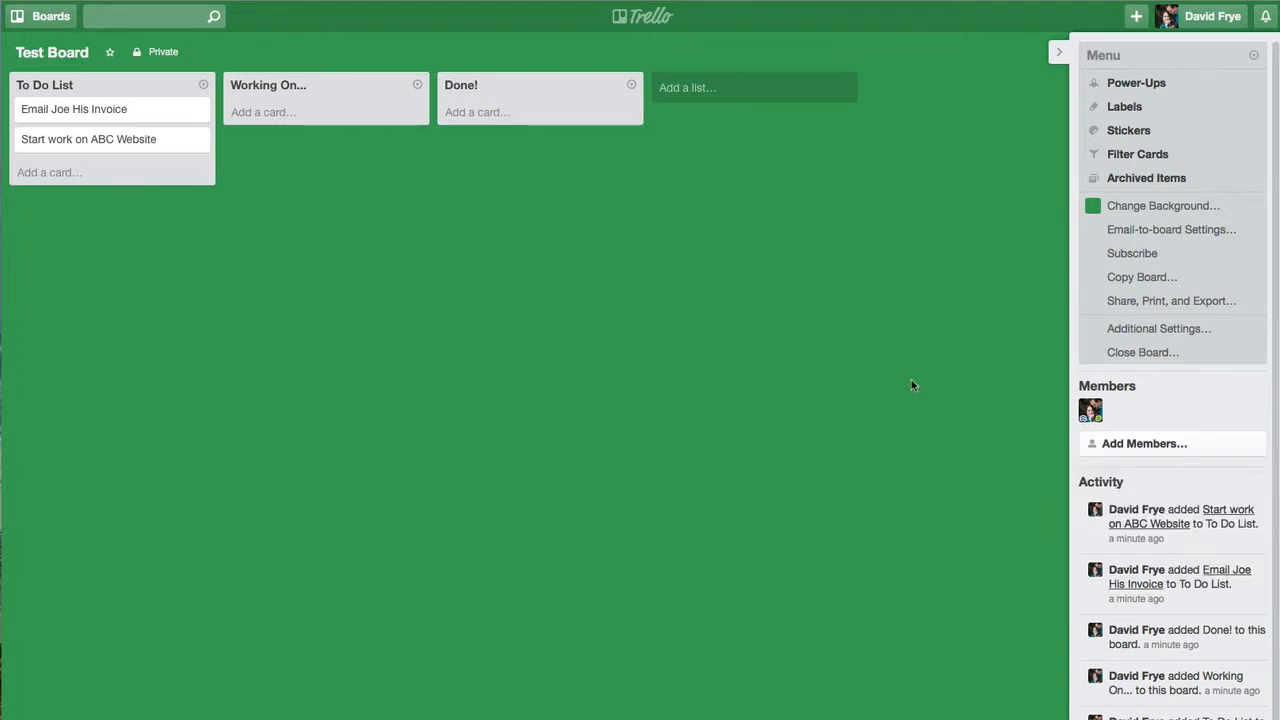
left_click(1059, 57)
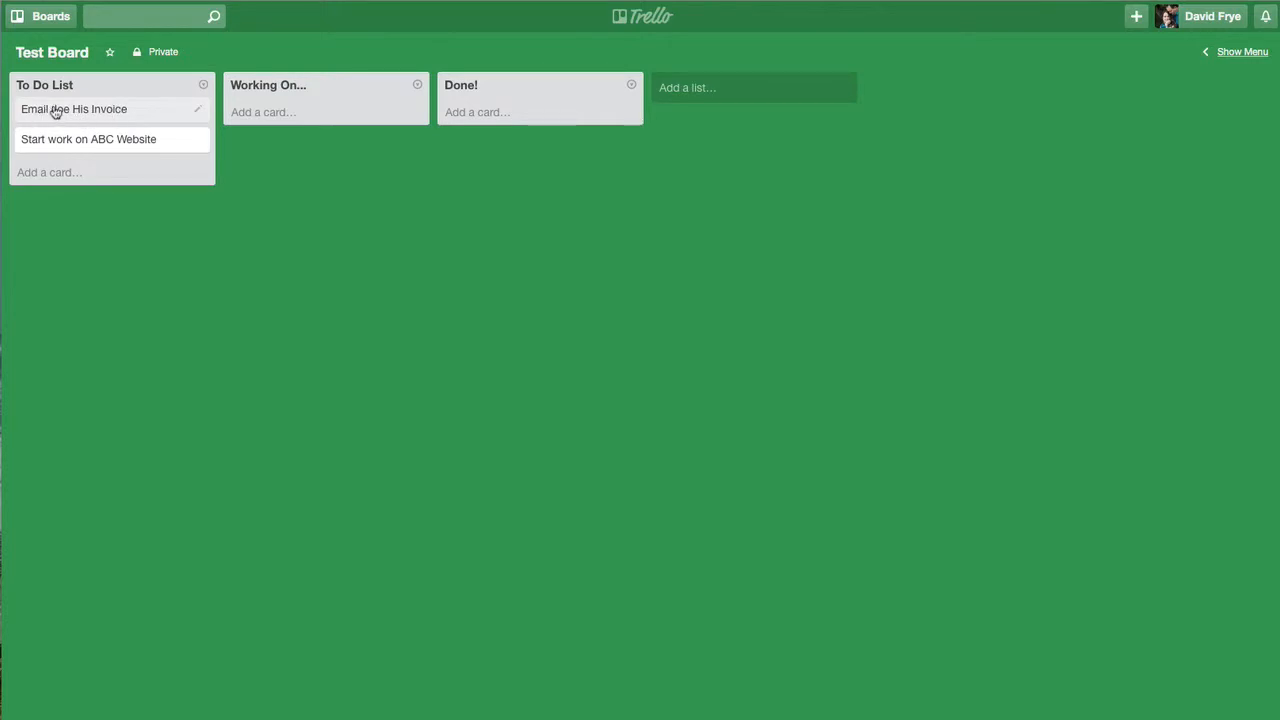
Move the invoice card from To Do List through Working On... to Done!
left_click_drag(56, 112, 278, 116)
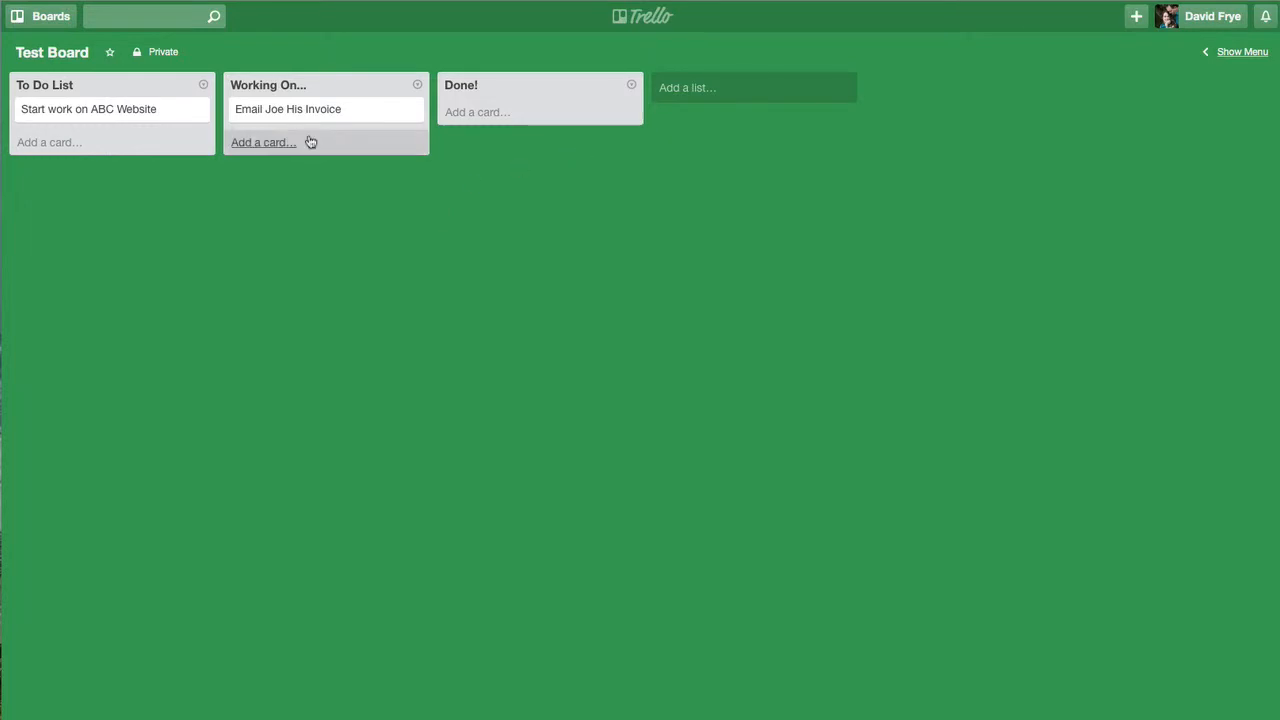
left_click_drag(288, 116, 495, 118)
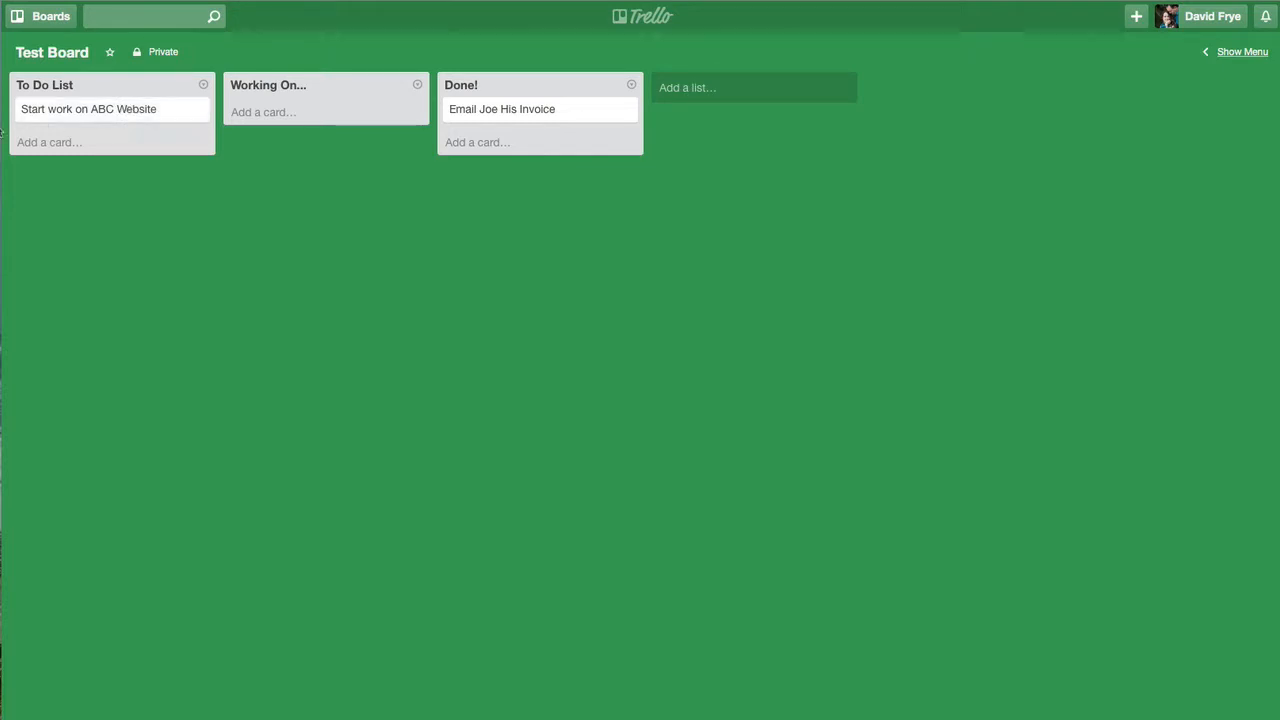
Open the details of the "Start work on ABC Website" card in To Do List.
left_click(55, 113)
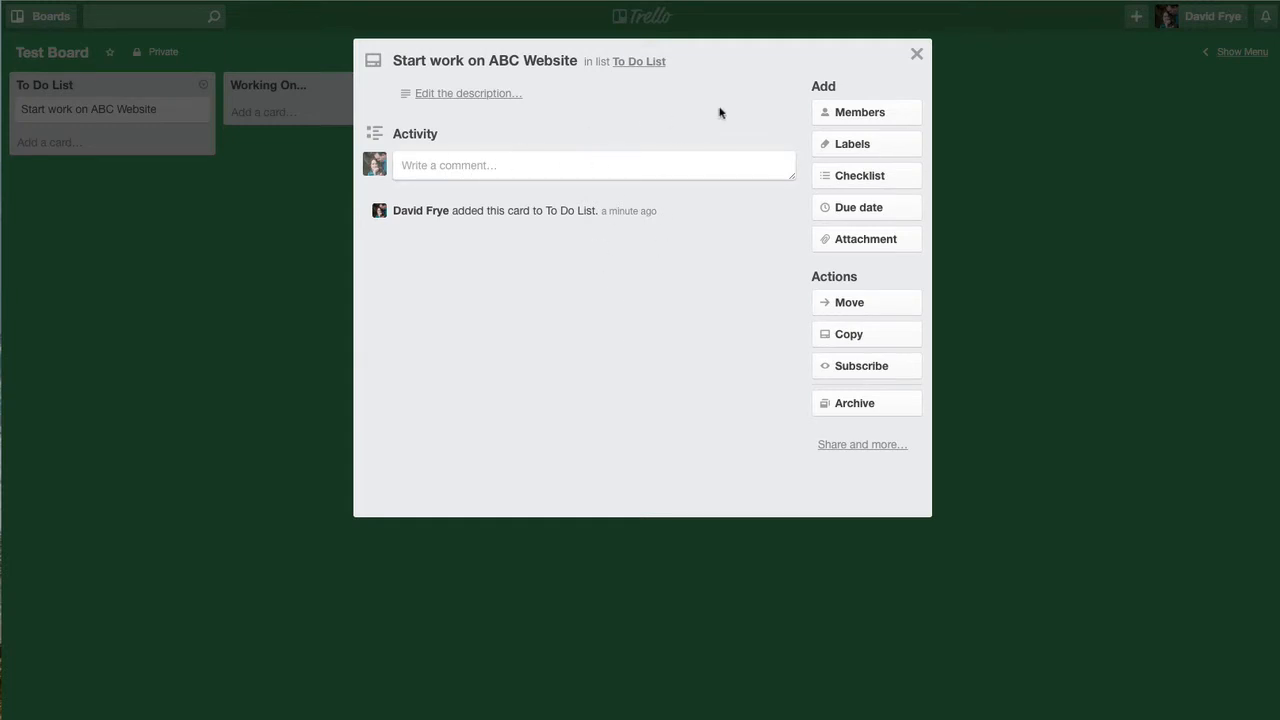
left_click(427, 95)
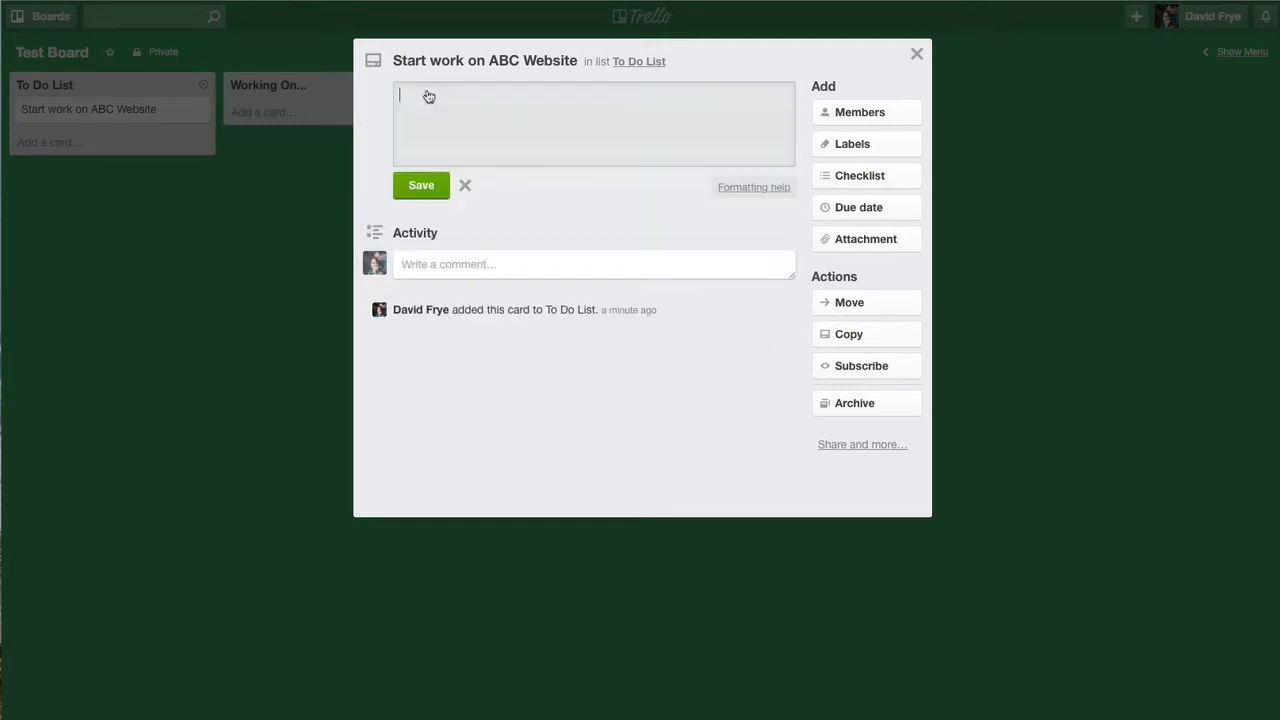
left_click(465, 184)
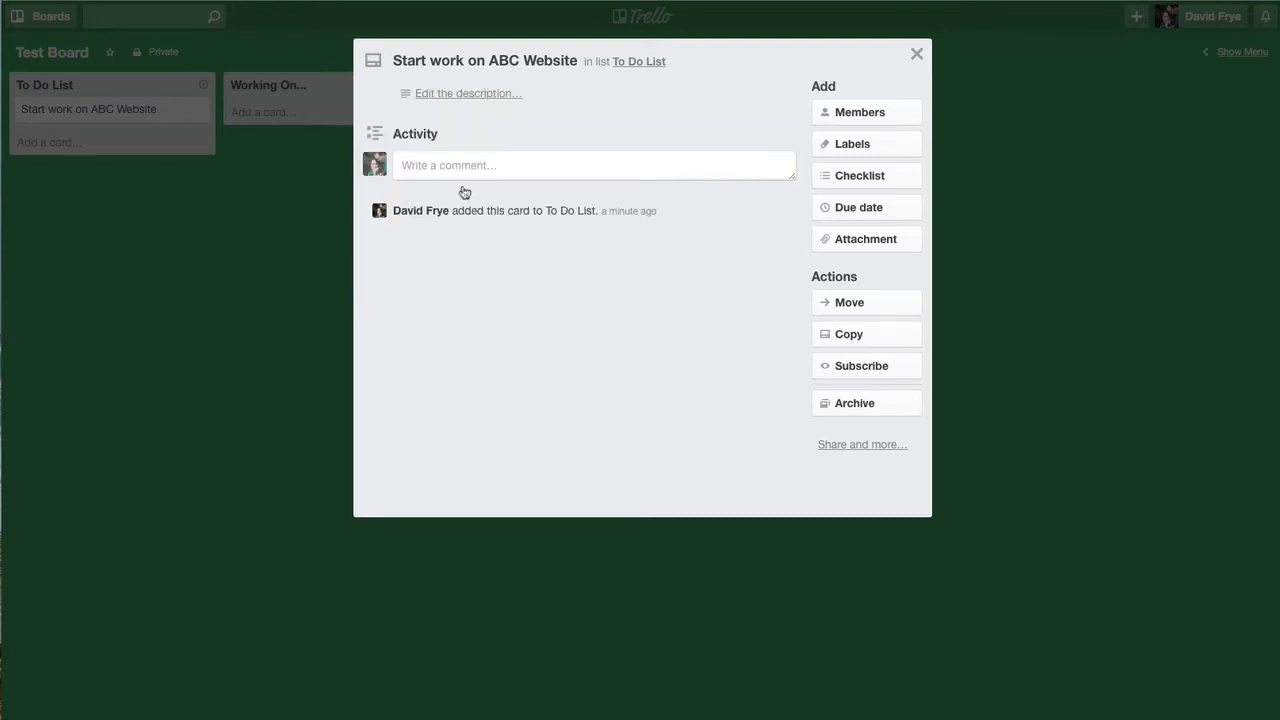
left_click(854, 178)
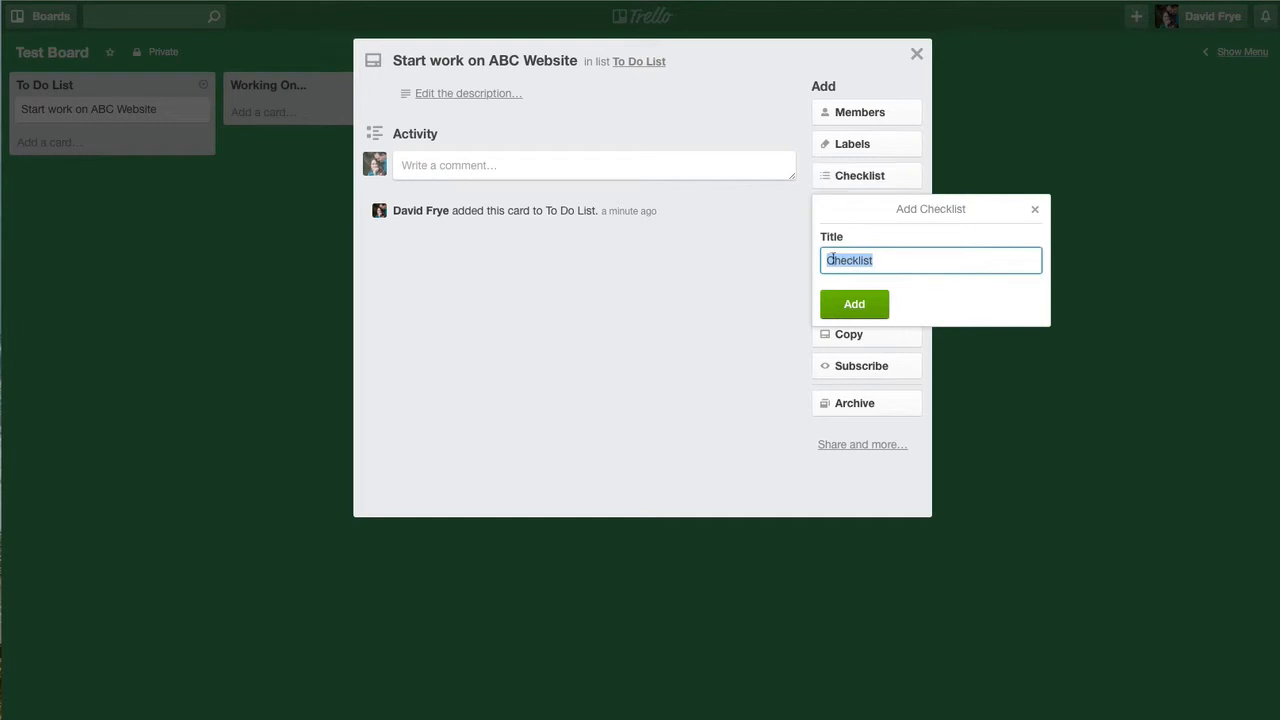
left_click(1035, 209)
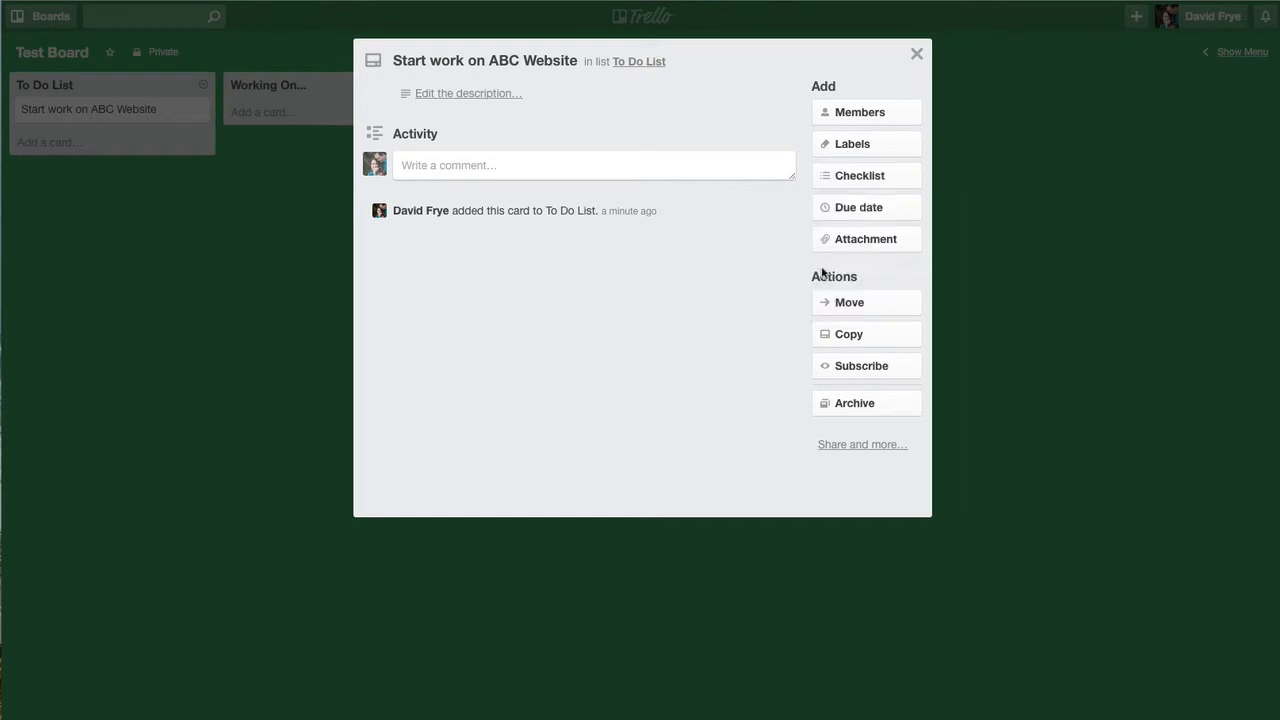
Set the card's due date to 02/27/2015 at 1:00 PM and save it.
left_click(852, 208)
left_click(993, 447)
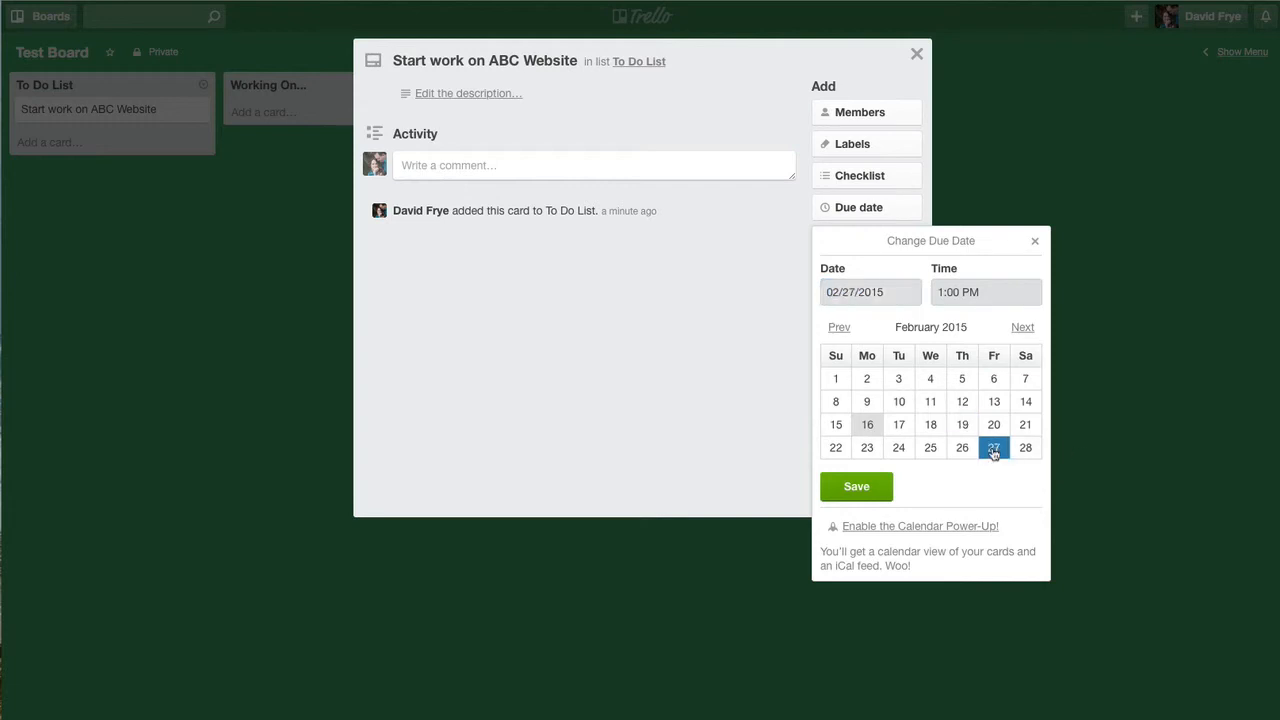
left_click(942, 289)
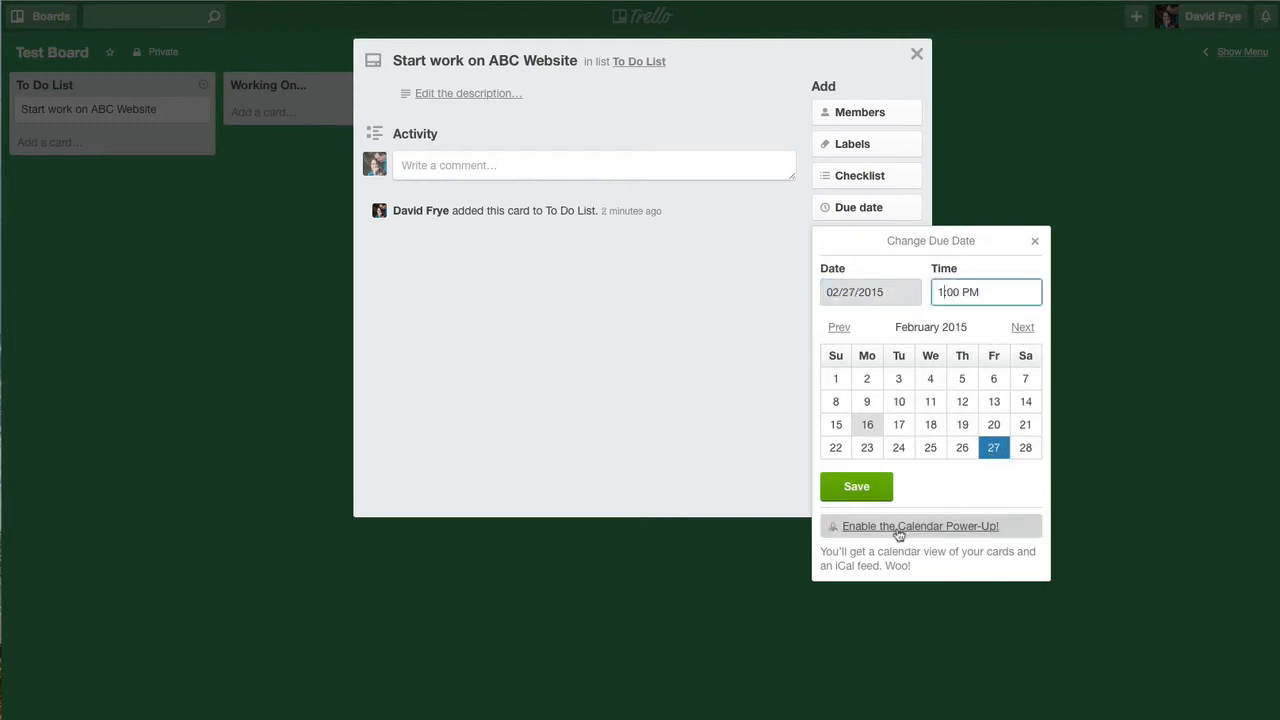
left_click(853, 487)
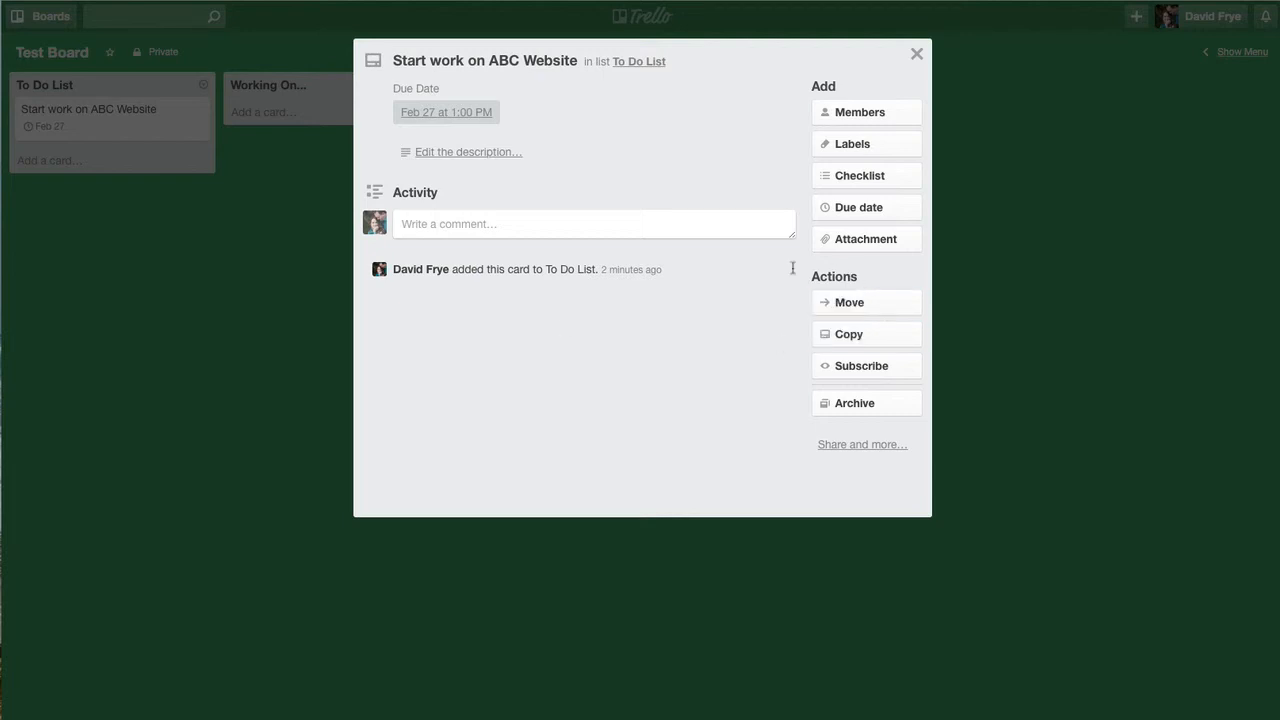
left_click(859, 247)
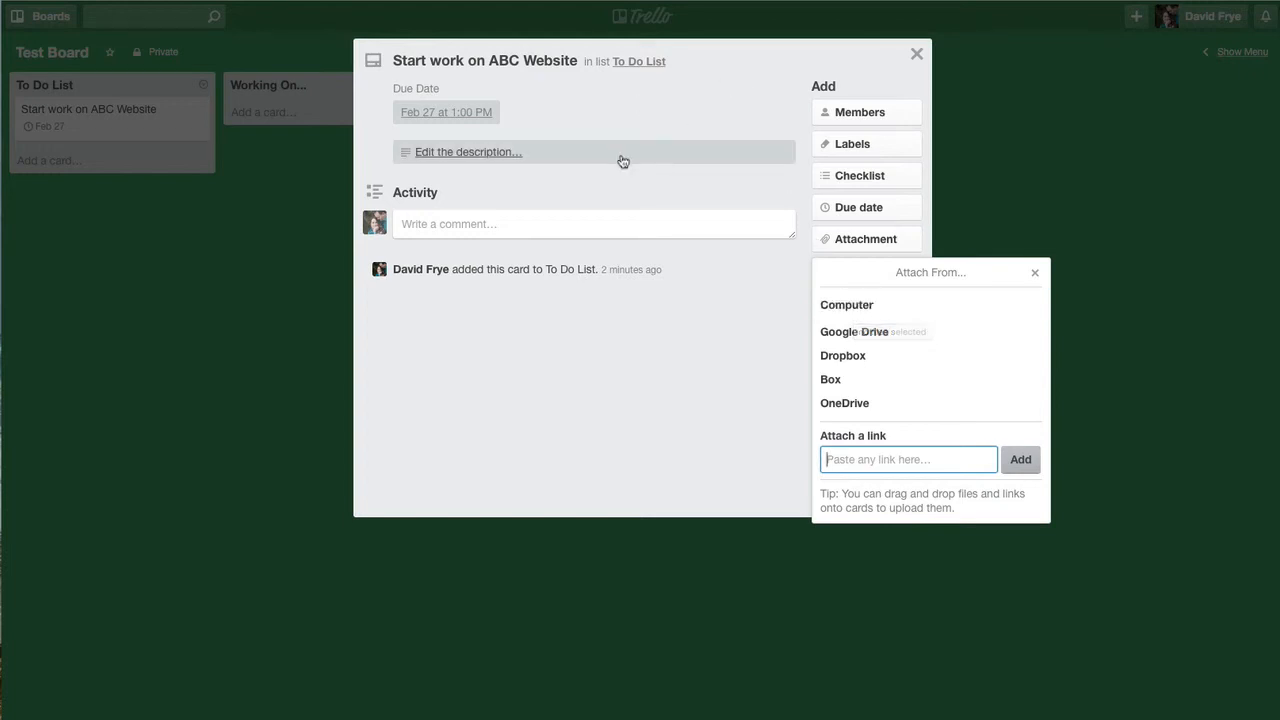
left_click(775, 128)
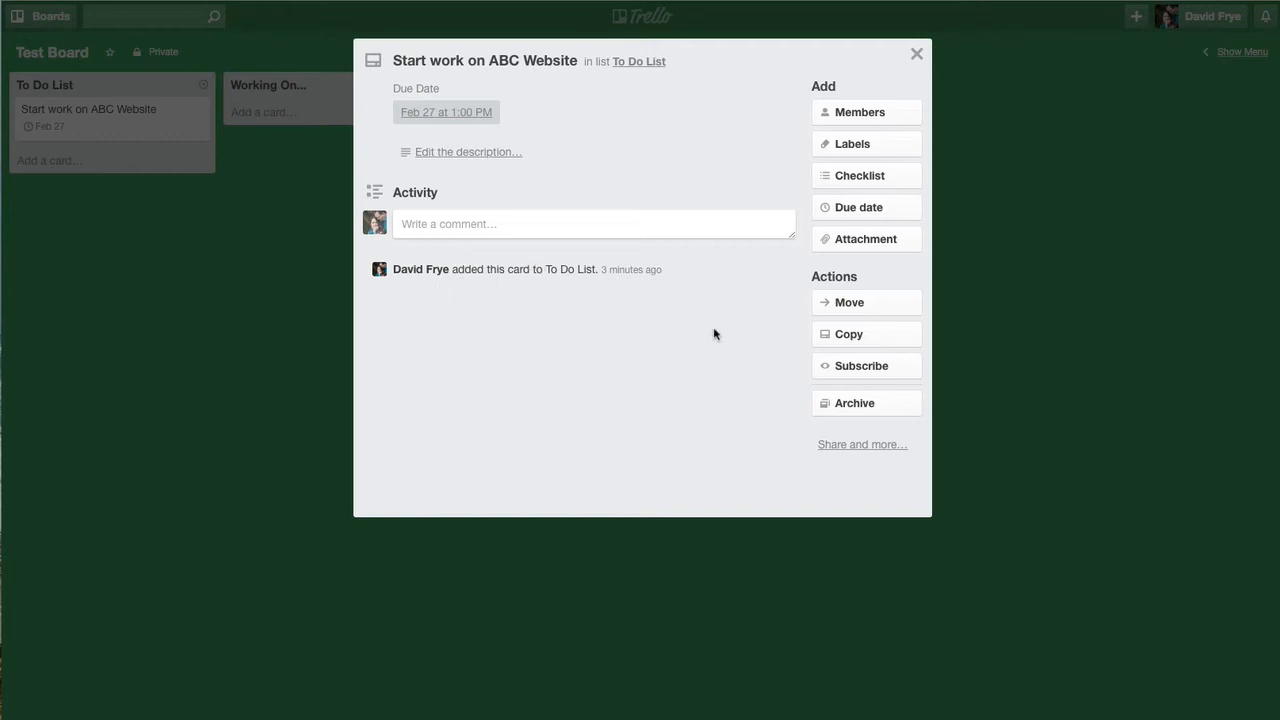
Add and save the card description "This is the content for the website....".
left_click(450, 151)
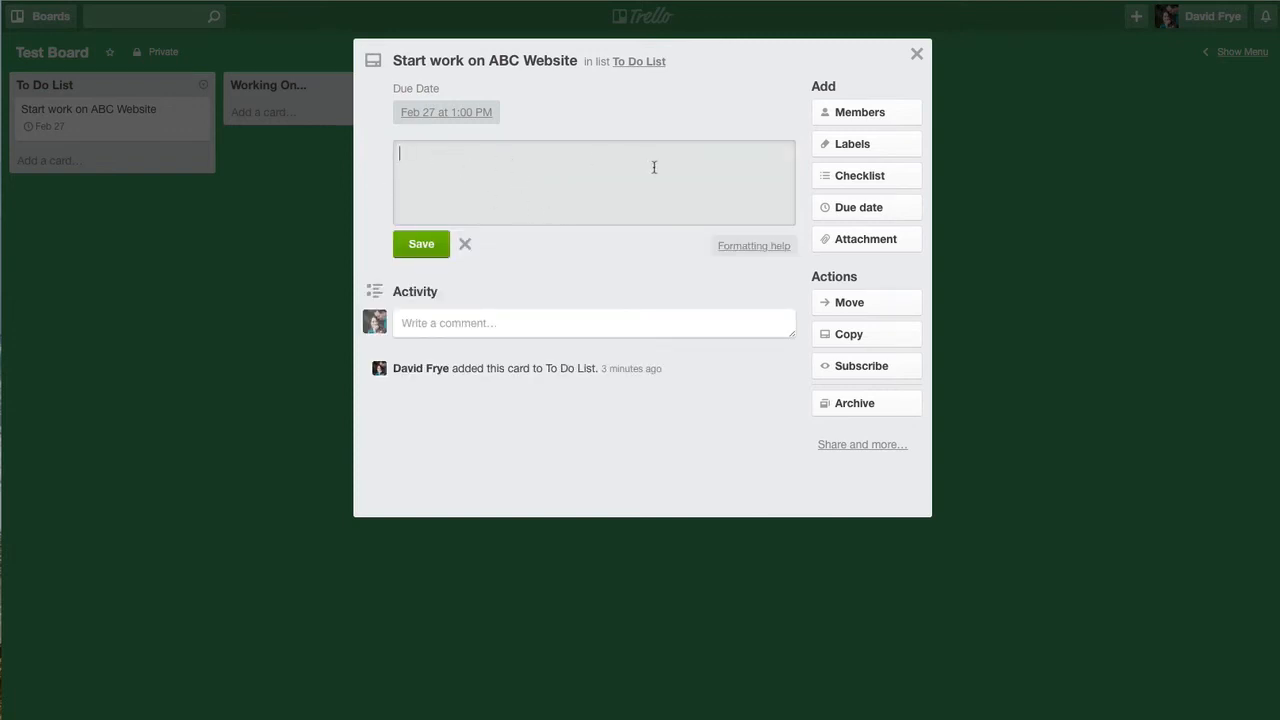
type("This is the content for the web")
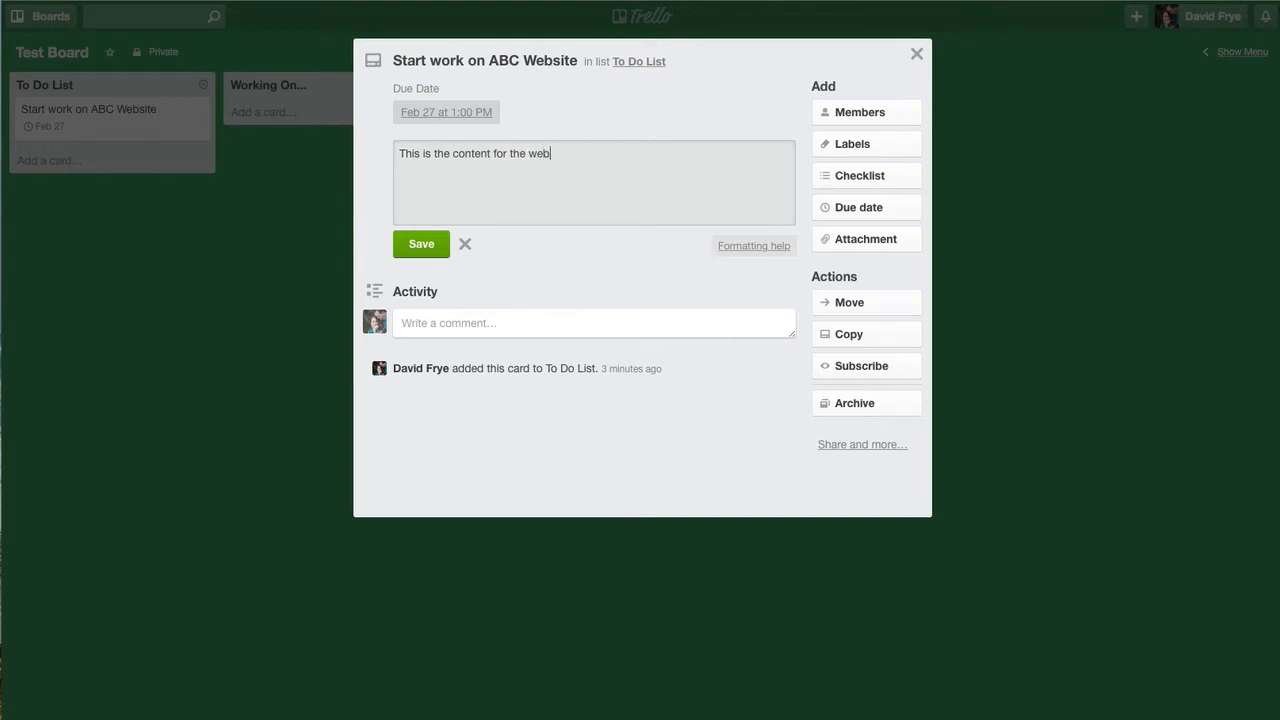
type("site....")
left_click(426, 245)
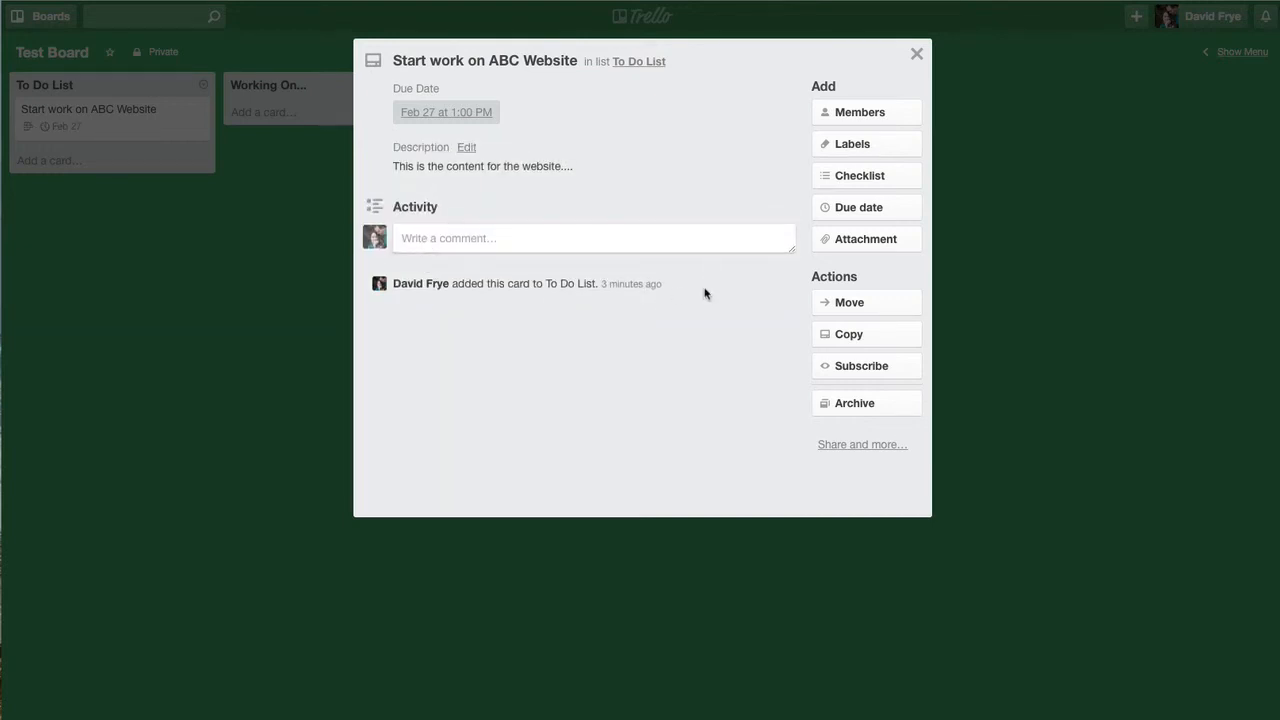
left_click(449, 171)
left_click(643, 172)
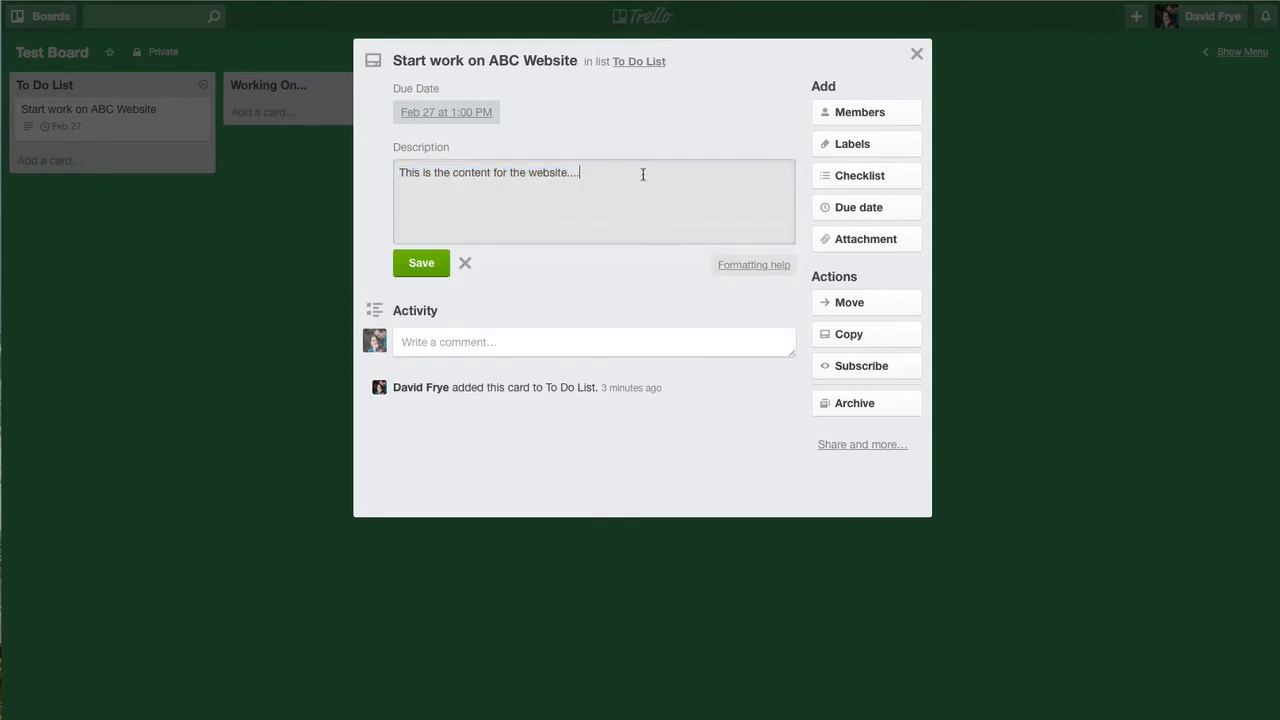
left_click_drag(643, 172, 367, 170)
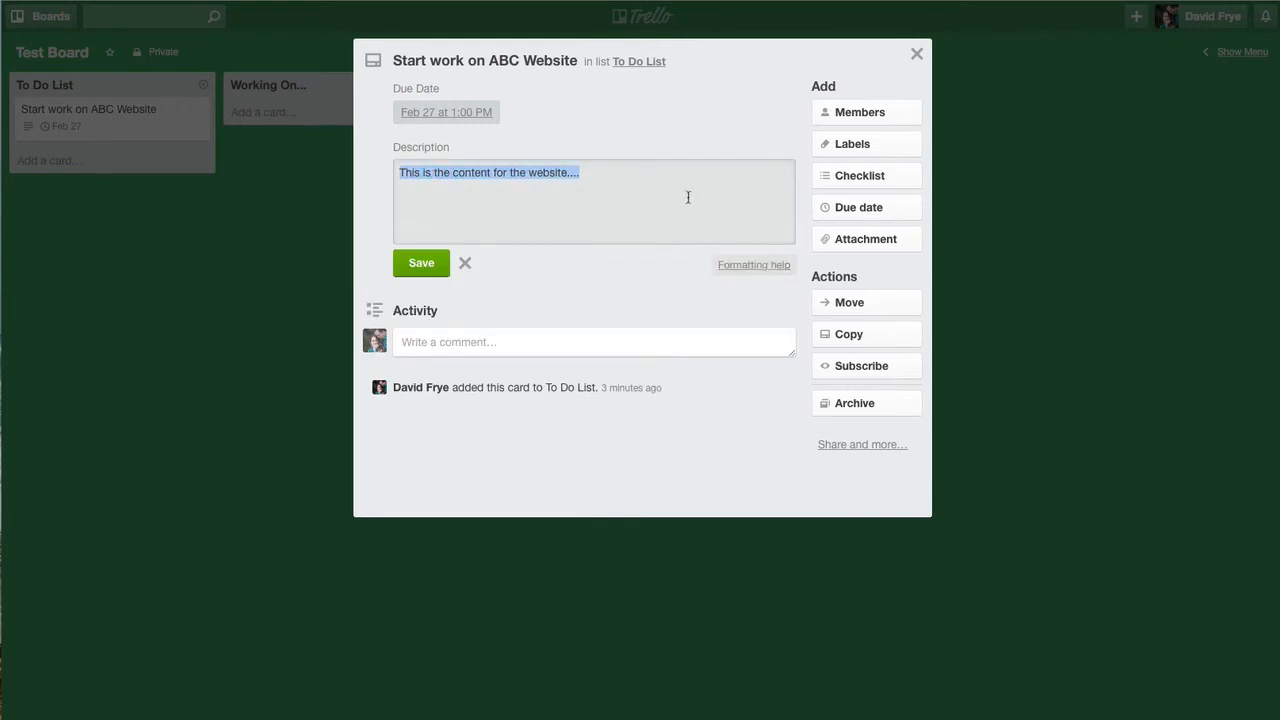
left_click(645, 142)
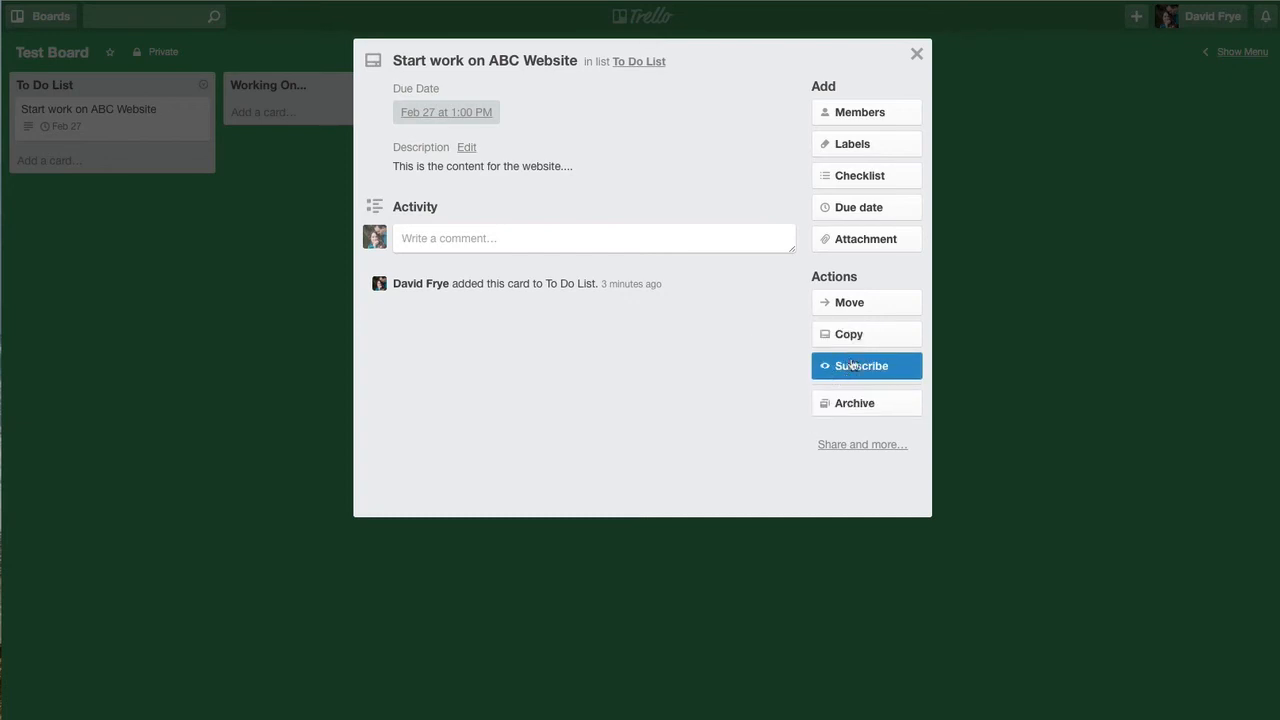
Close the card details and move the "Start work on ABC Website" card from To Do List through Working On... to Done!
left_click(916, 53)
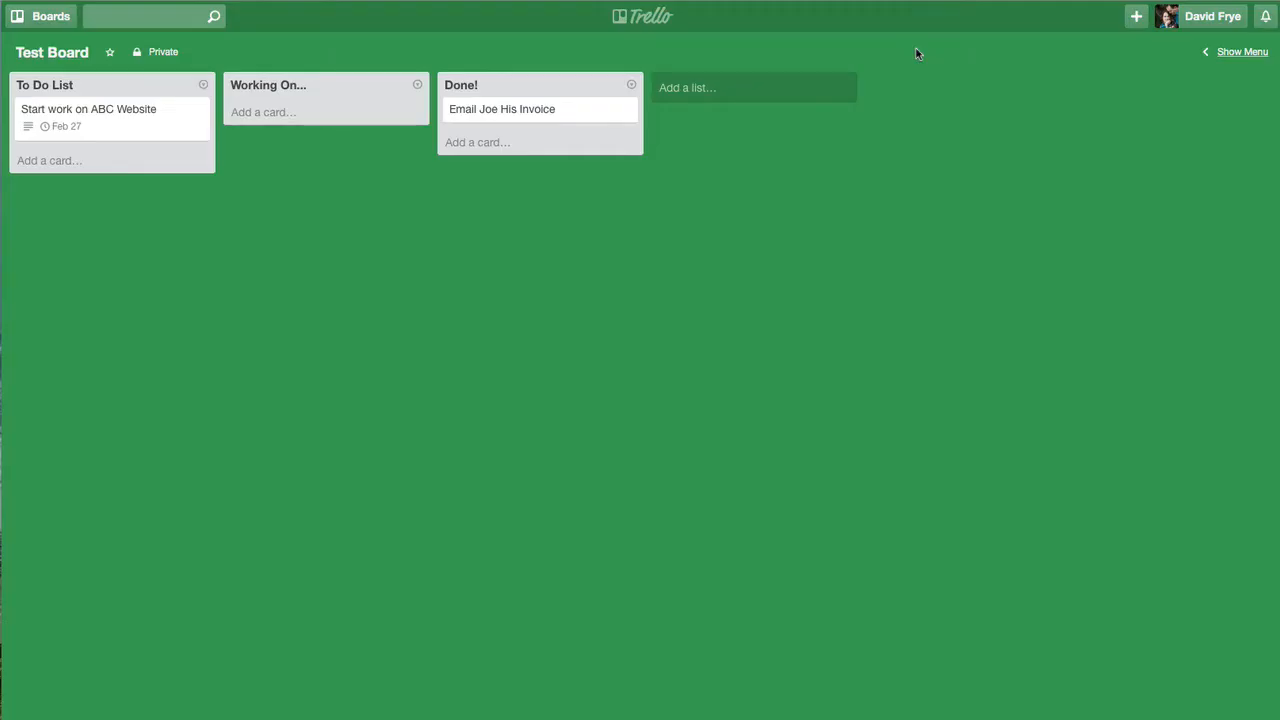
left_click(109, 114)
left_click(221, 209)
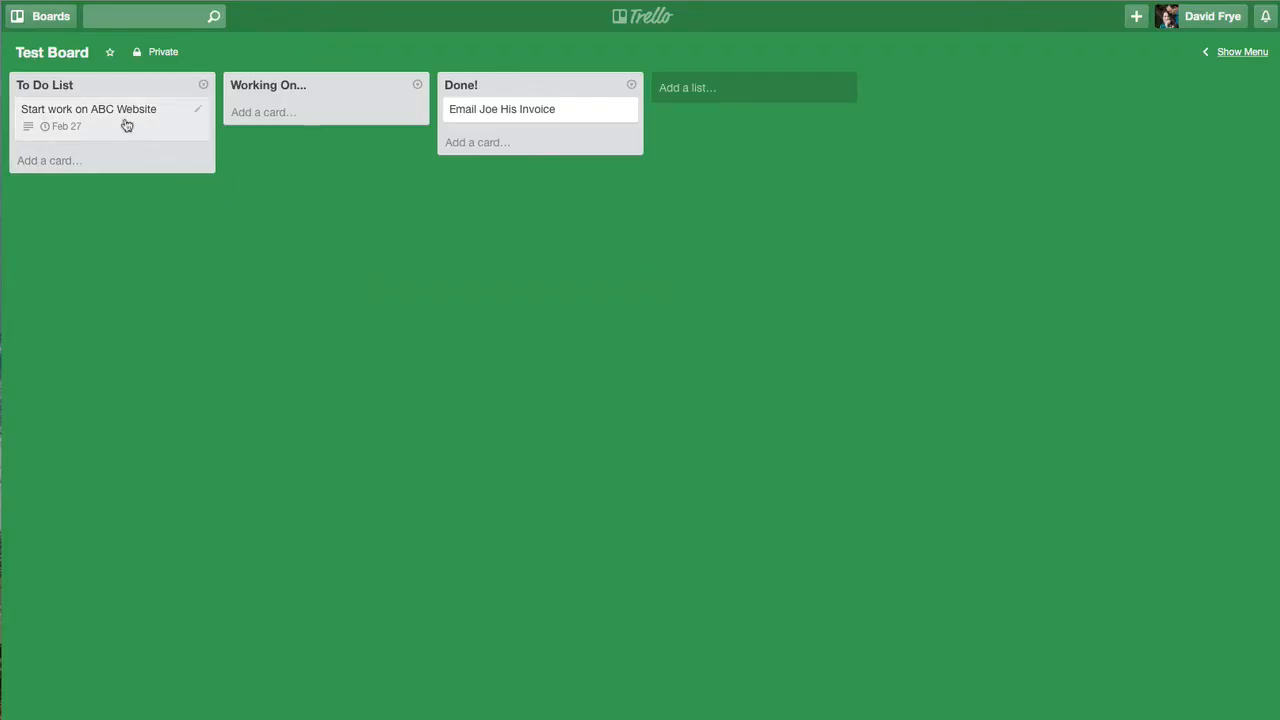
left_click_drag(120, 117, 339, 118)
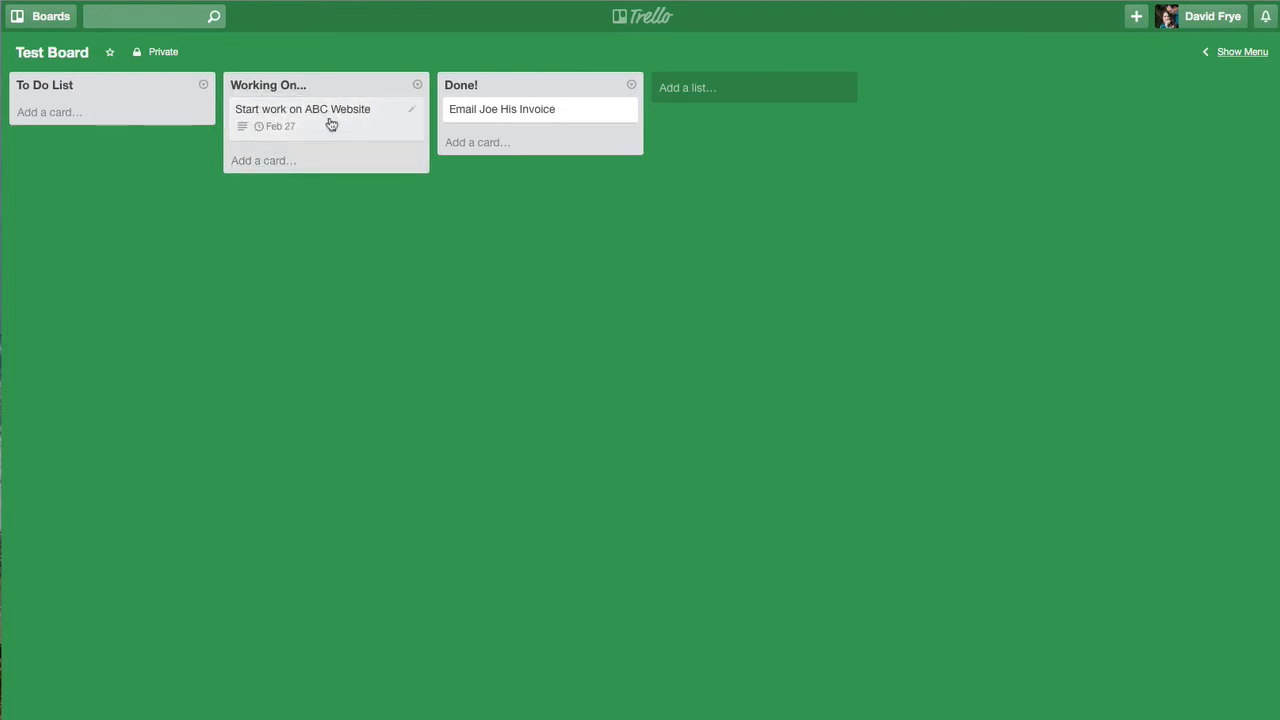
left_click_drag(283, 111, 503, 107)
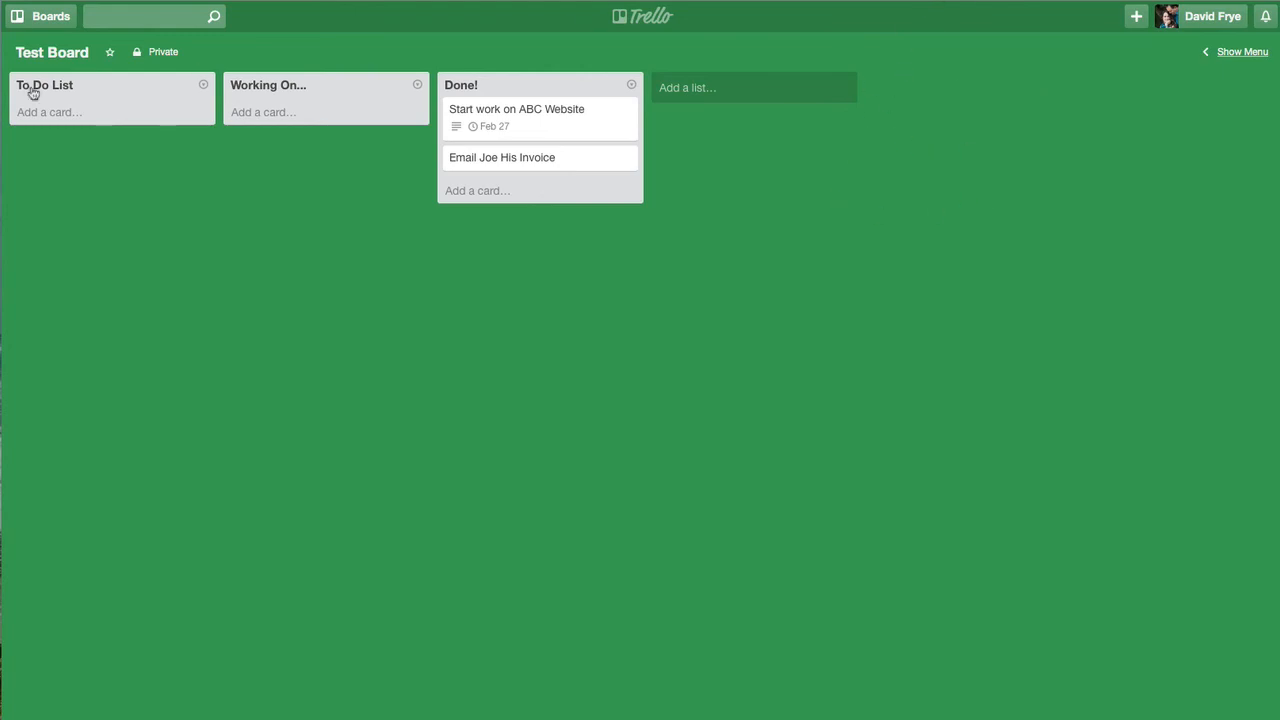
Check the Test Board's rename dialog and the list of available boards, dismissing both without making changes.
left_click(52, 52)
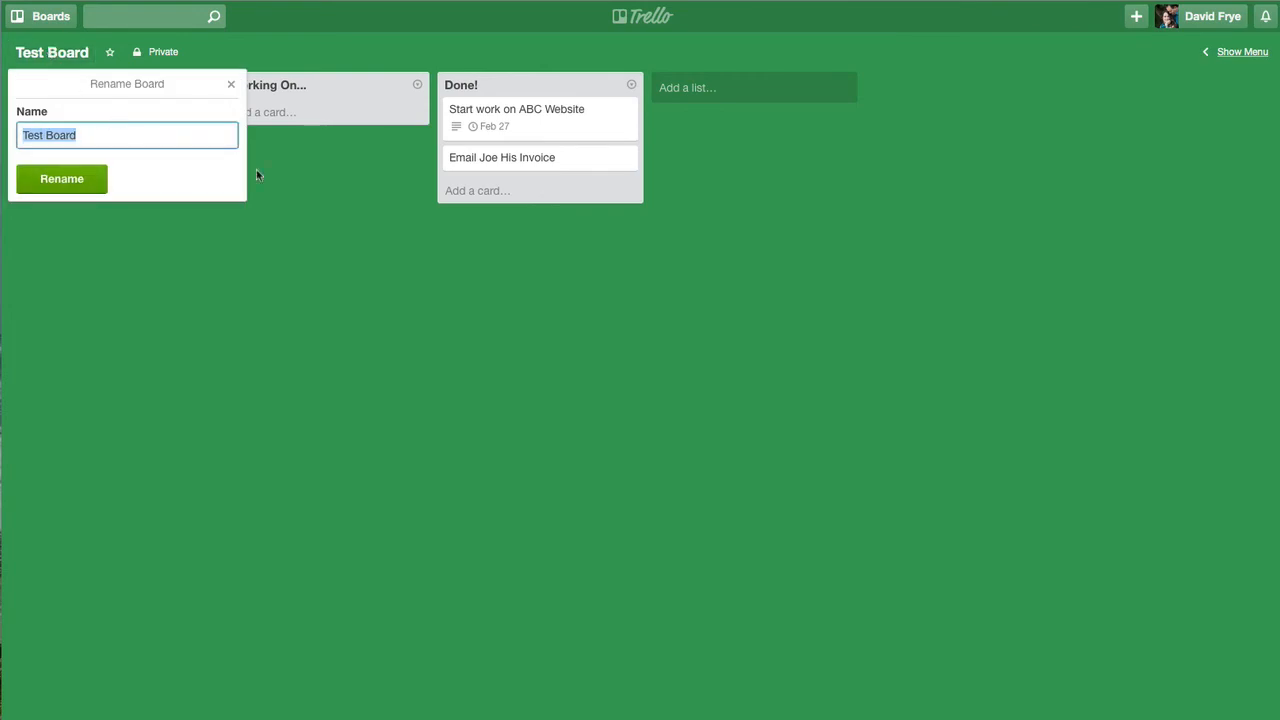
left_click(366, 273)
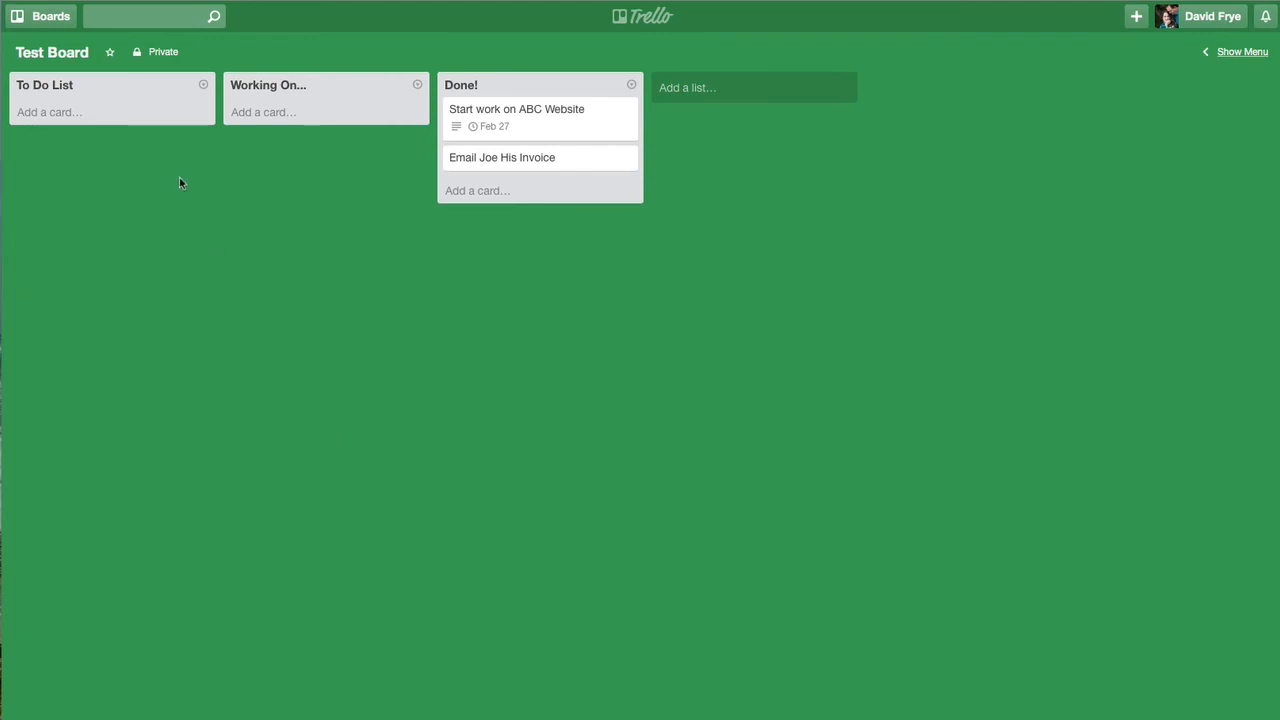
left_click(50, 52)
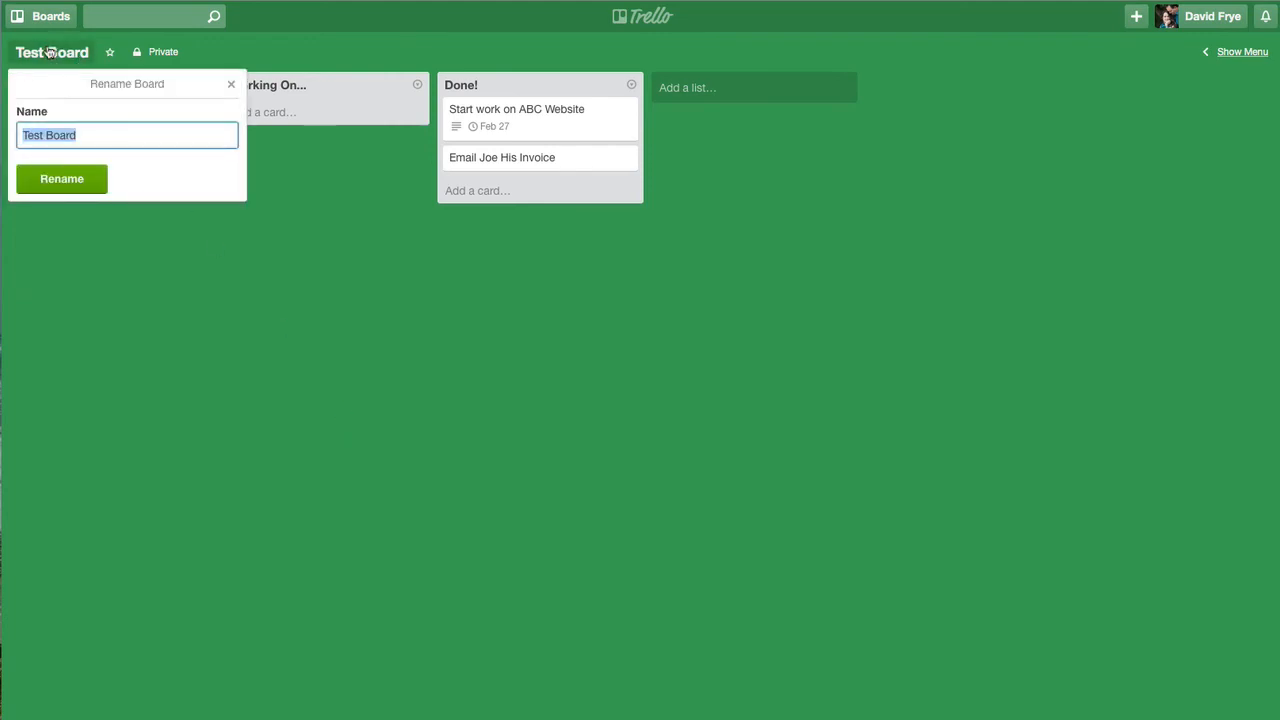
left_click(240, 257)
left_click(45, 16)
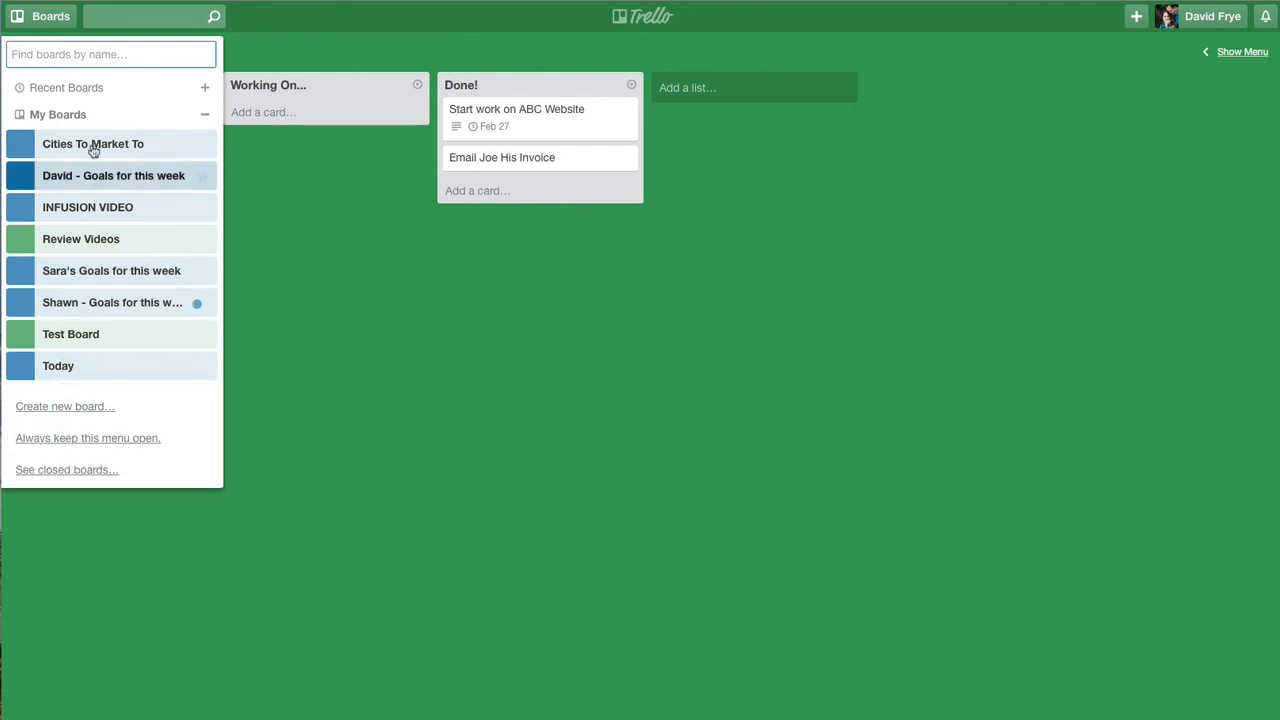
left_click(296, 294)
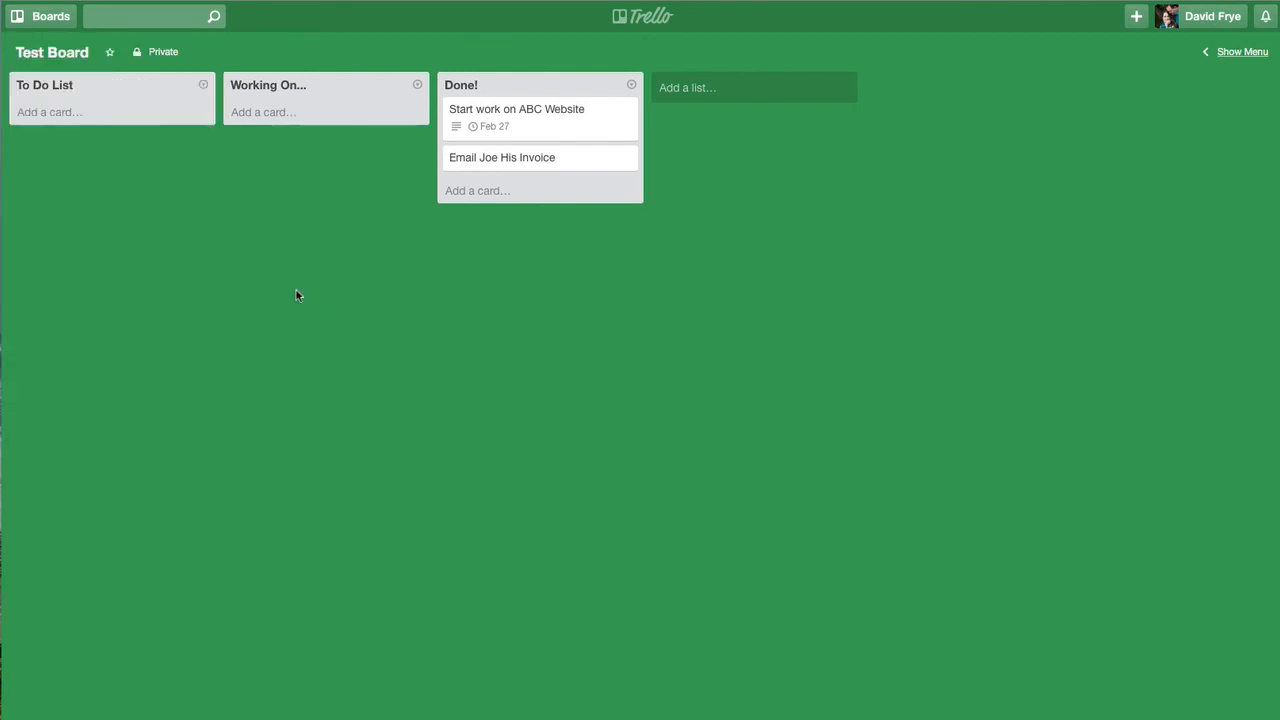
Review the board menu and its Close Board confirmation, dismiss the confirmation and hide the menu.
left_click(1231, 54)
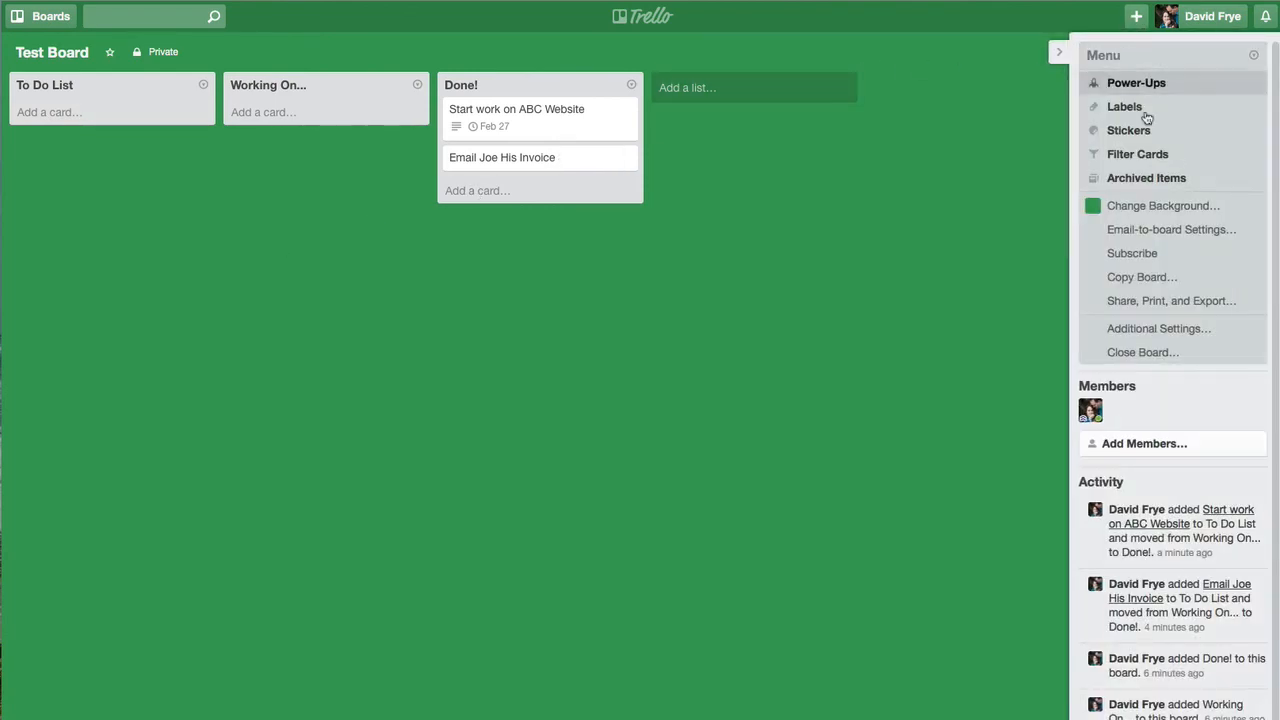
left_click(1143, 352)
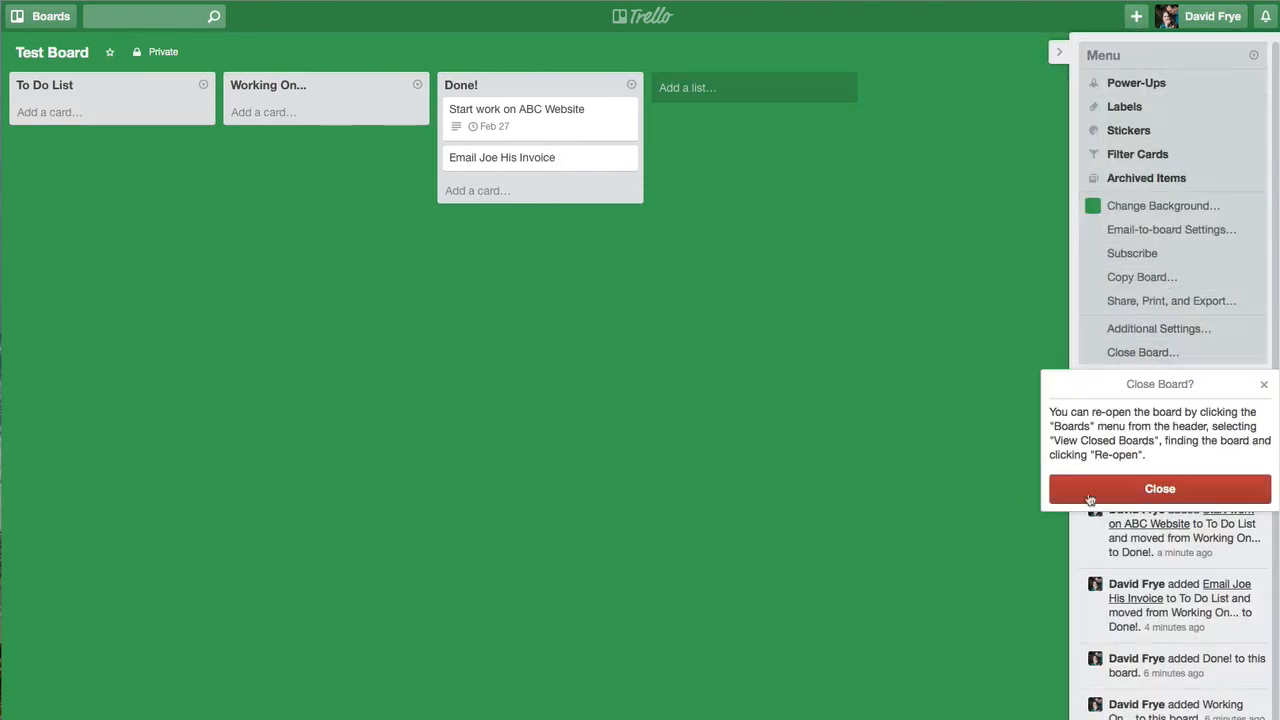
left_click(1264, 385)
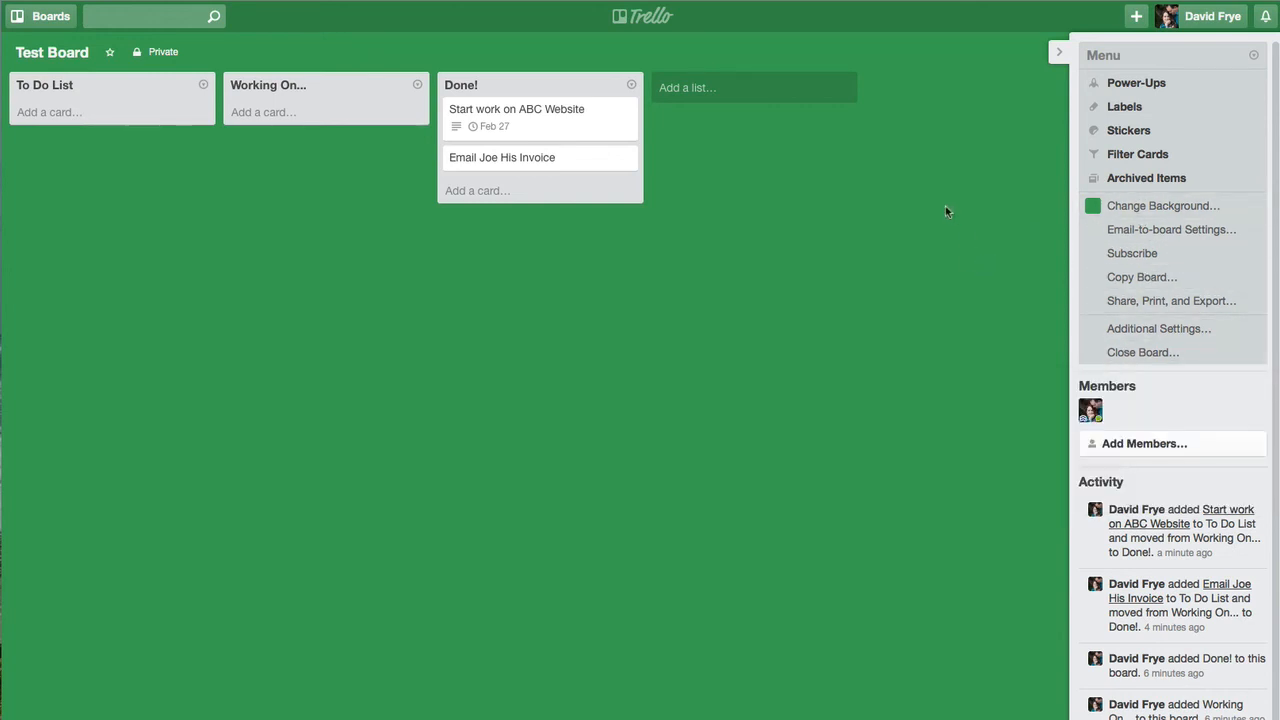
left_click(1058, 52)
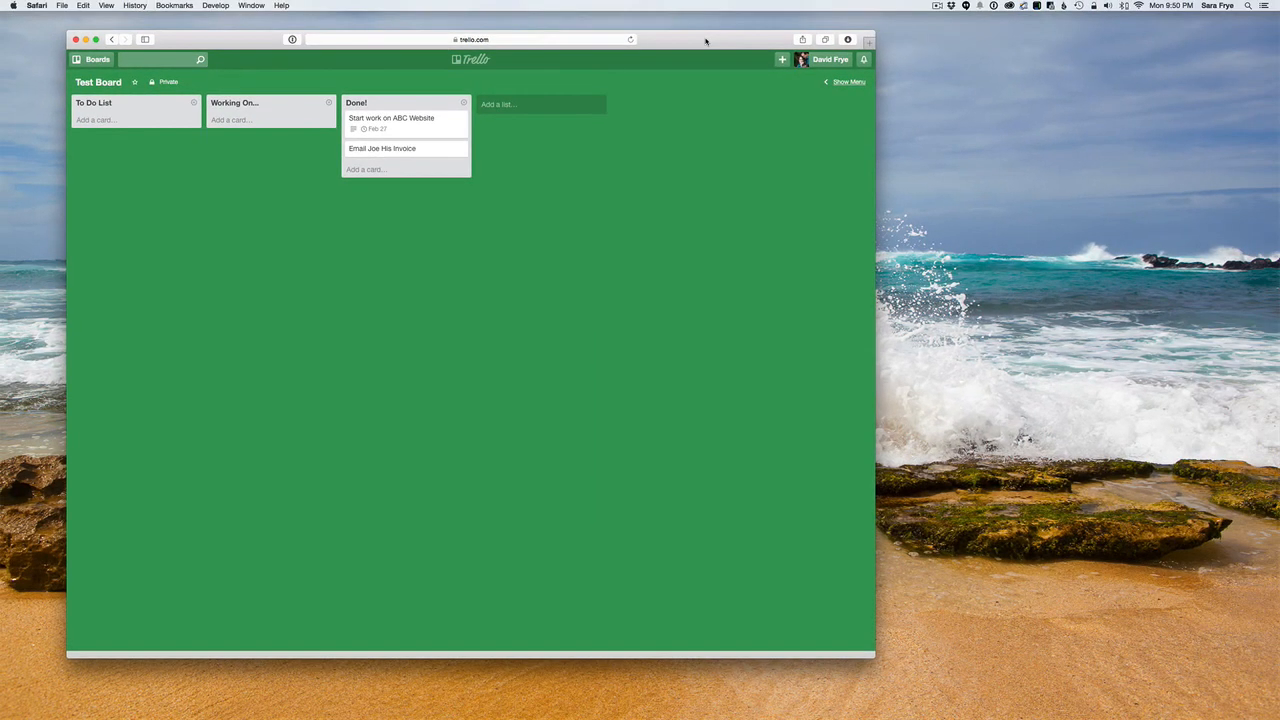
Move the browser window toward the upper-left corner of the desktop.
left_click_drag(705, 41, 655, 32)
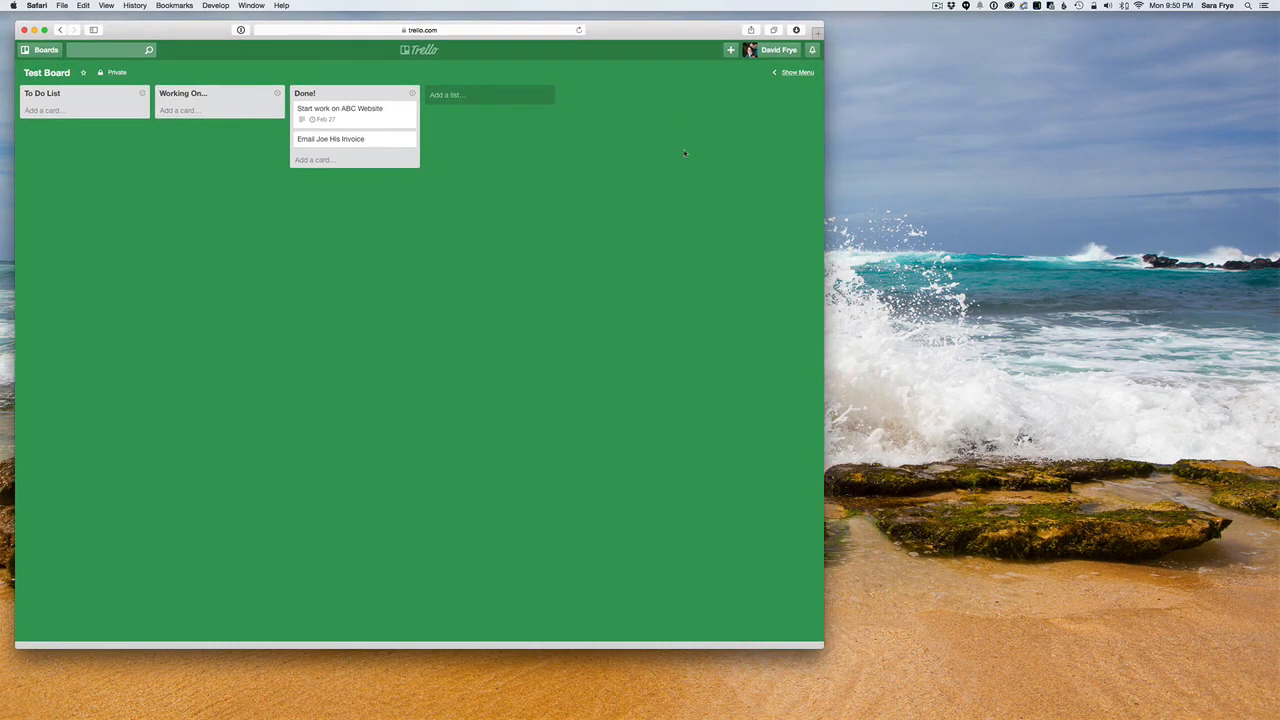